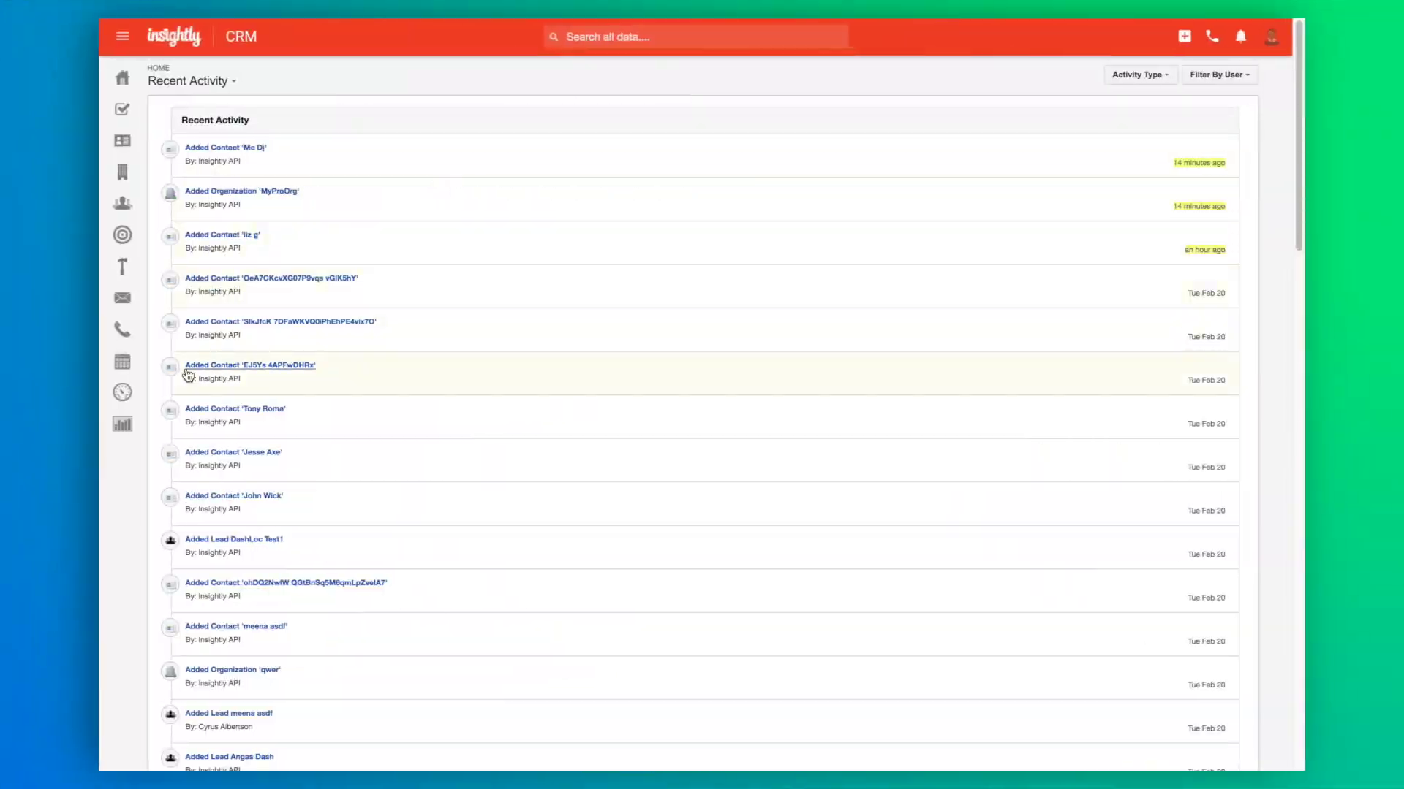
- Open the My Dashboards list from the left sidebar
left_click(126, 399)
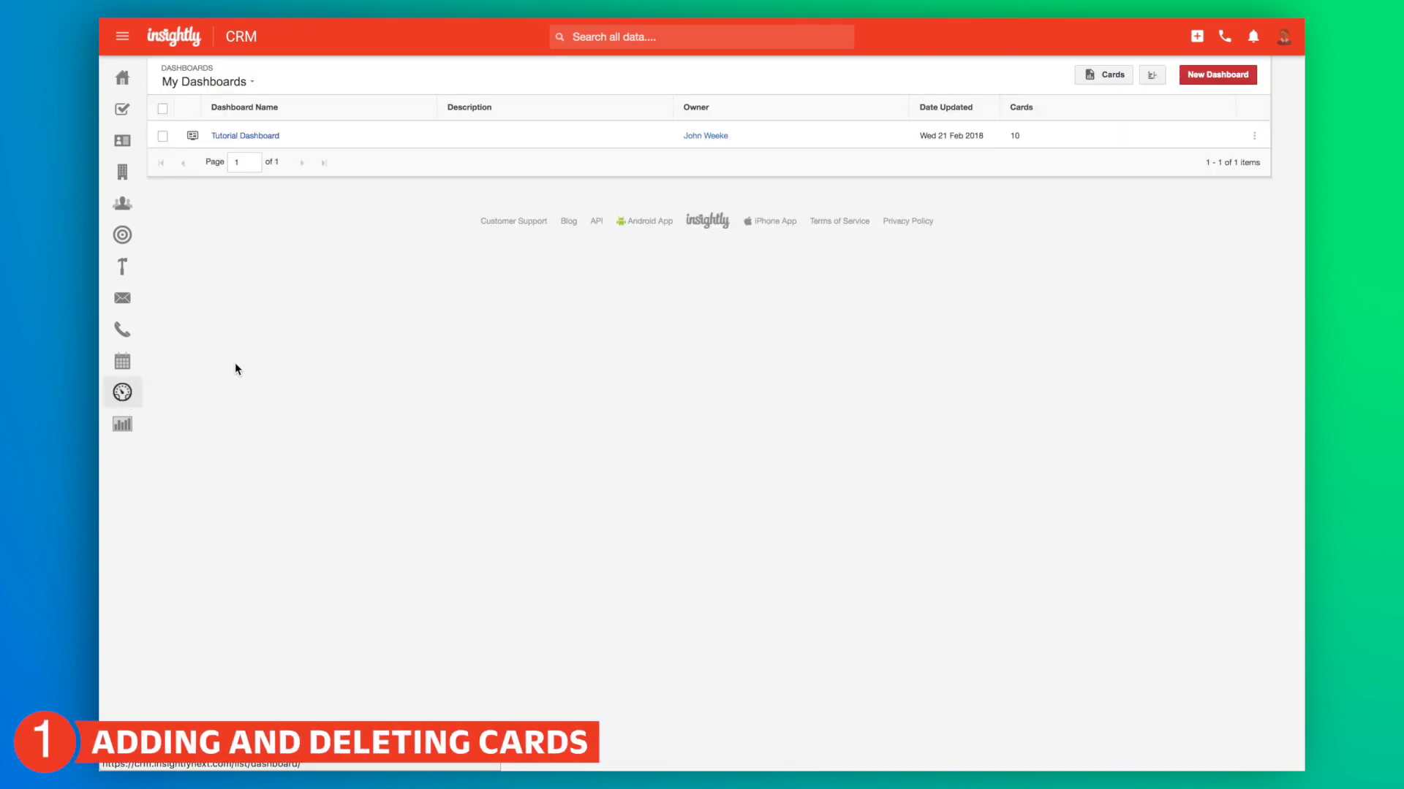
- Open Tutorial Dashboard from the My Dashboards list
left_click(269, 137)
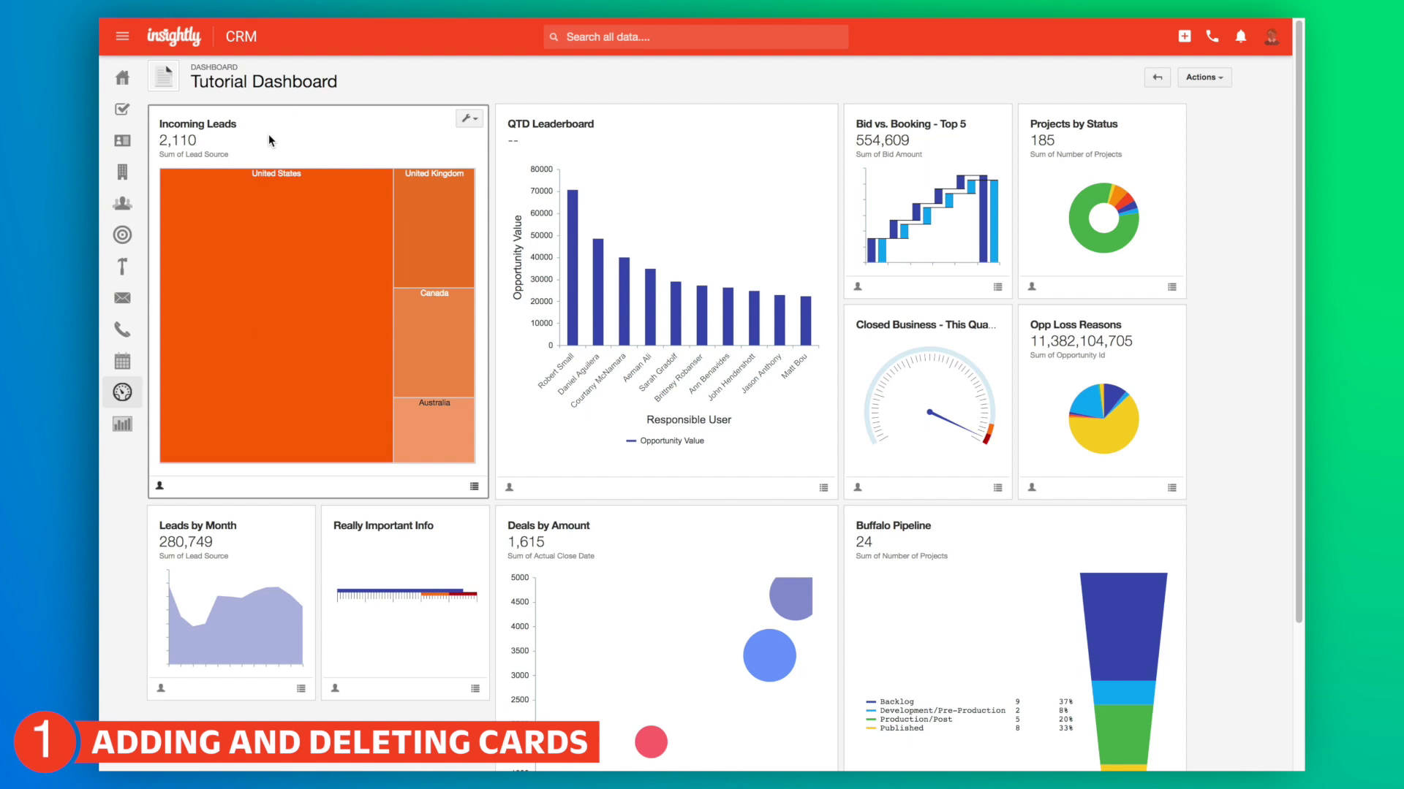
mouse_move(427, 347)
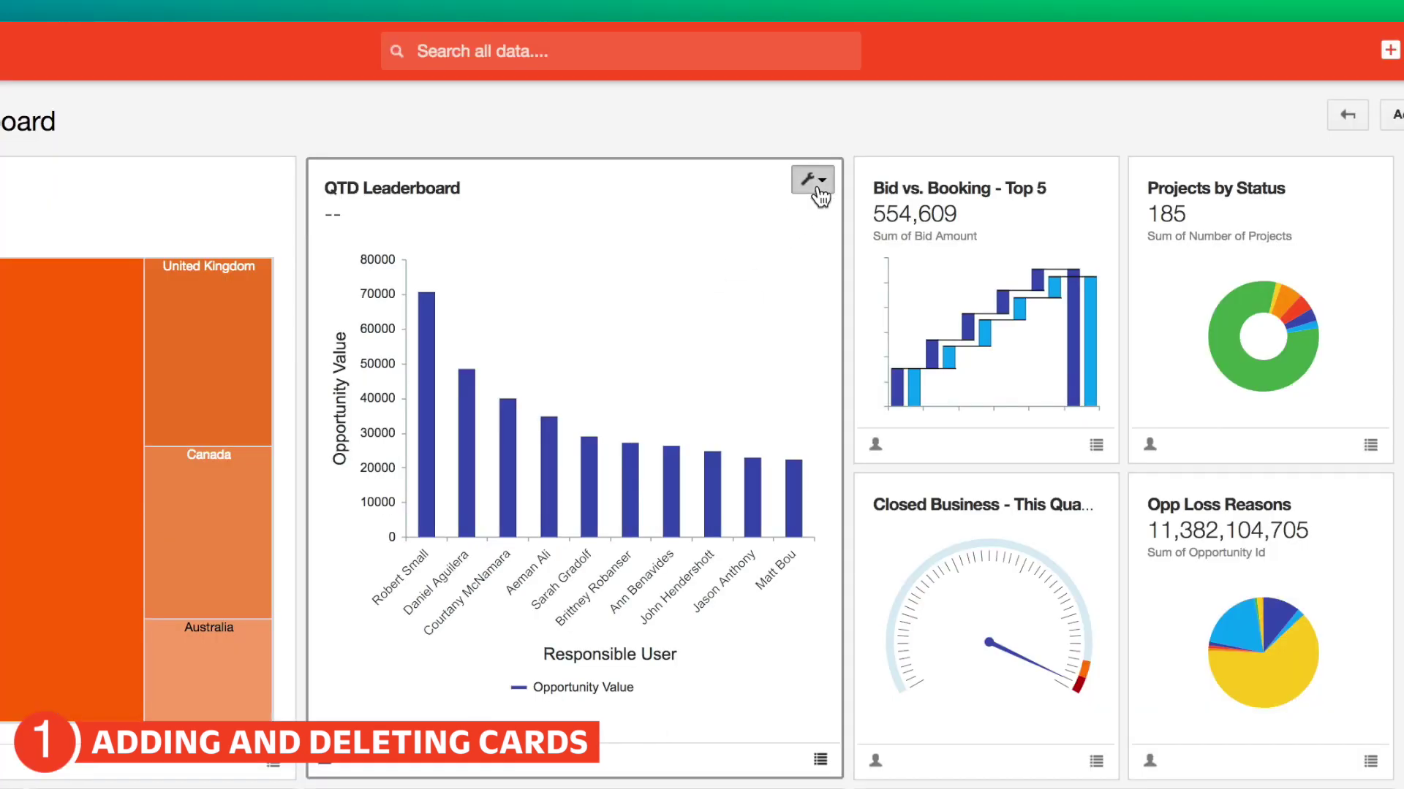
- Delete the QTD Leaderboard card from Tutorial Dashboard
left_click(816, 119)
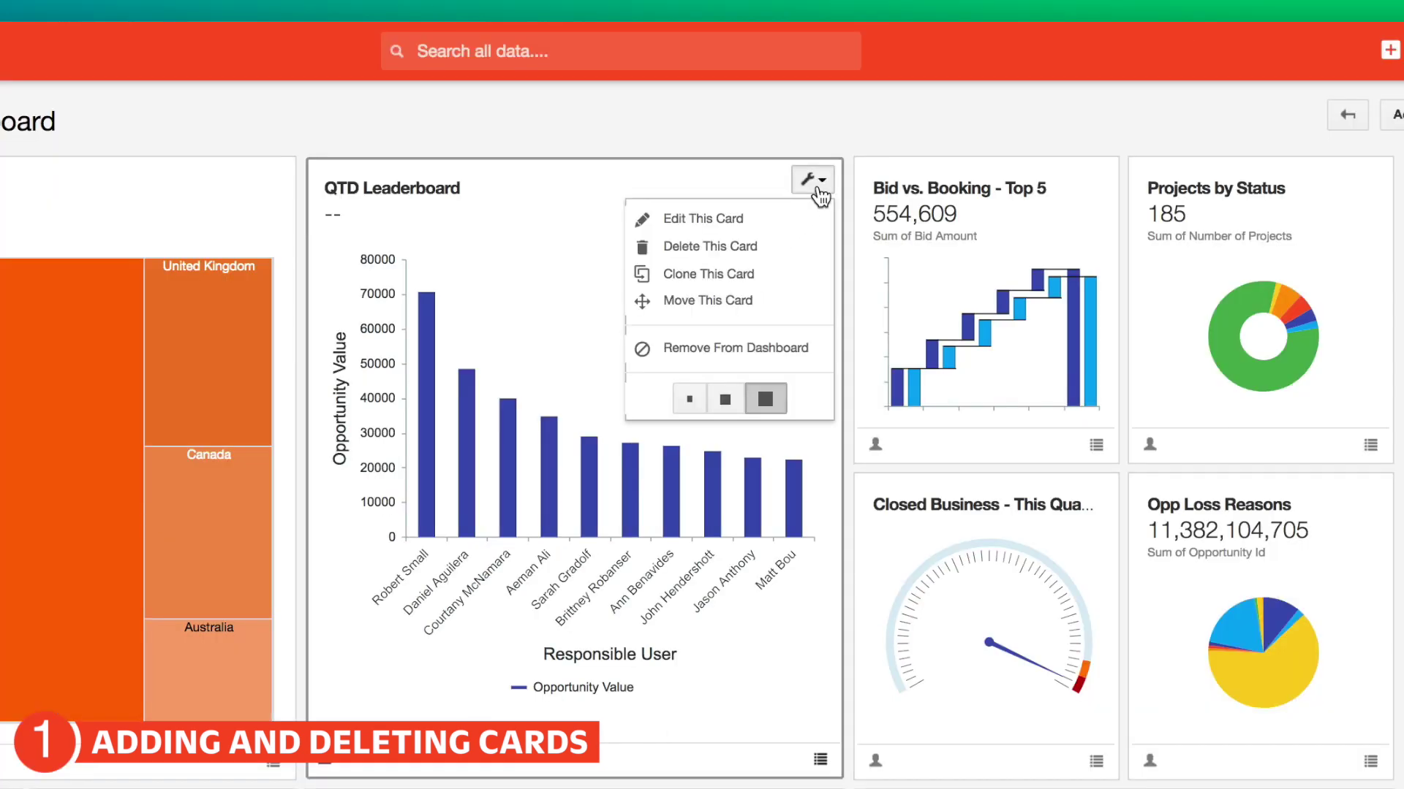
left_click(787, 248)
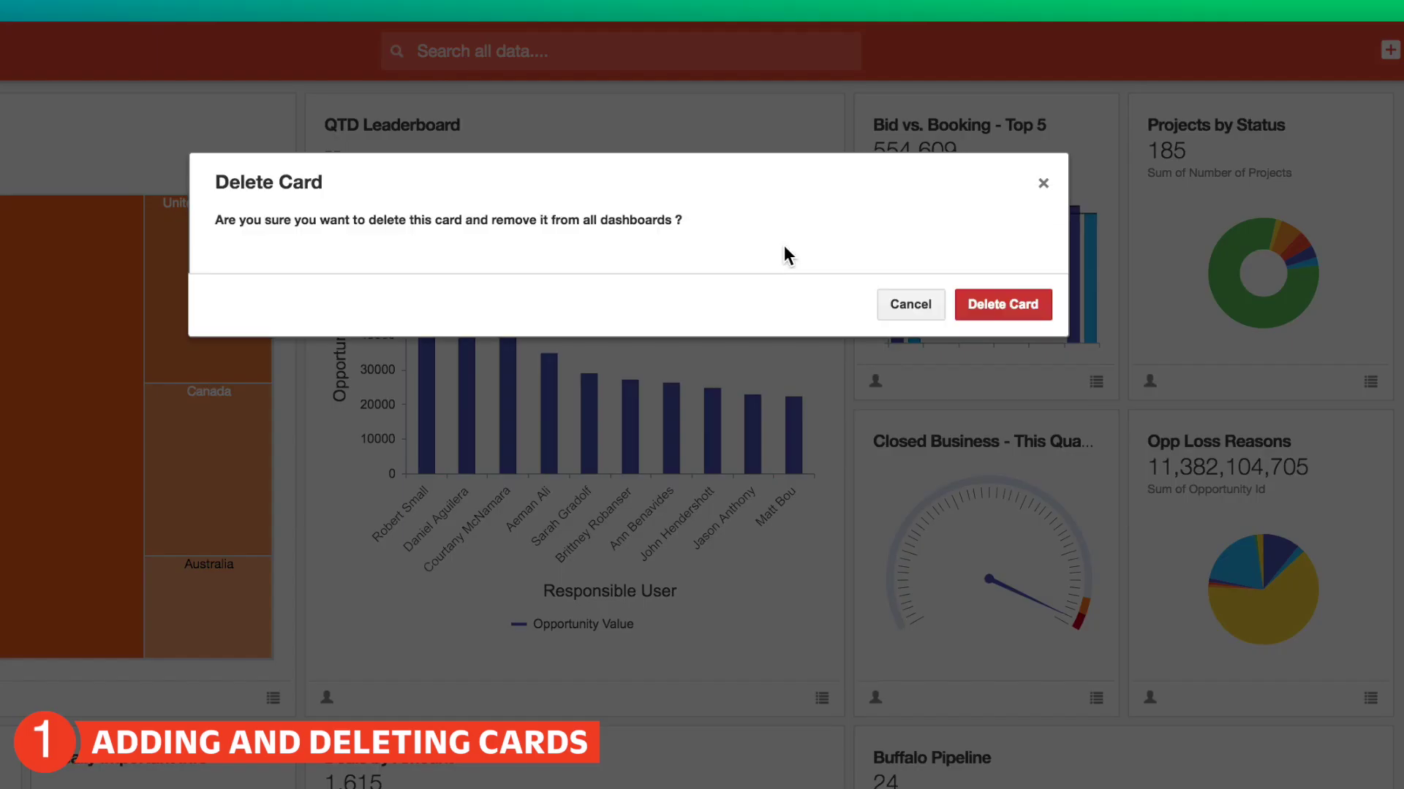
left_click(994, 307)
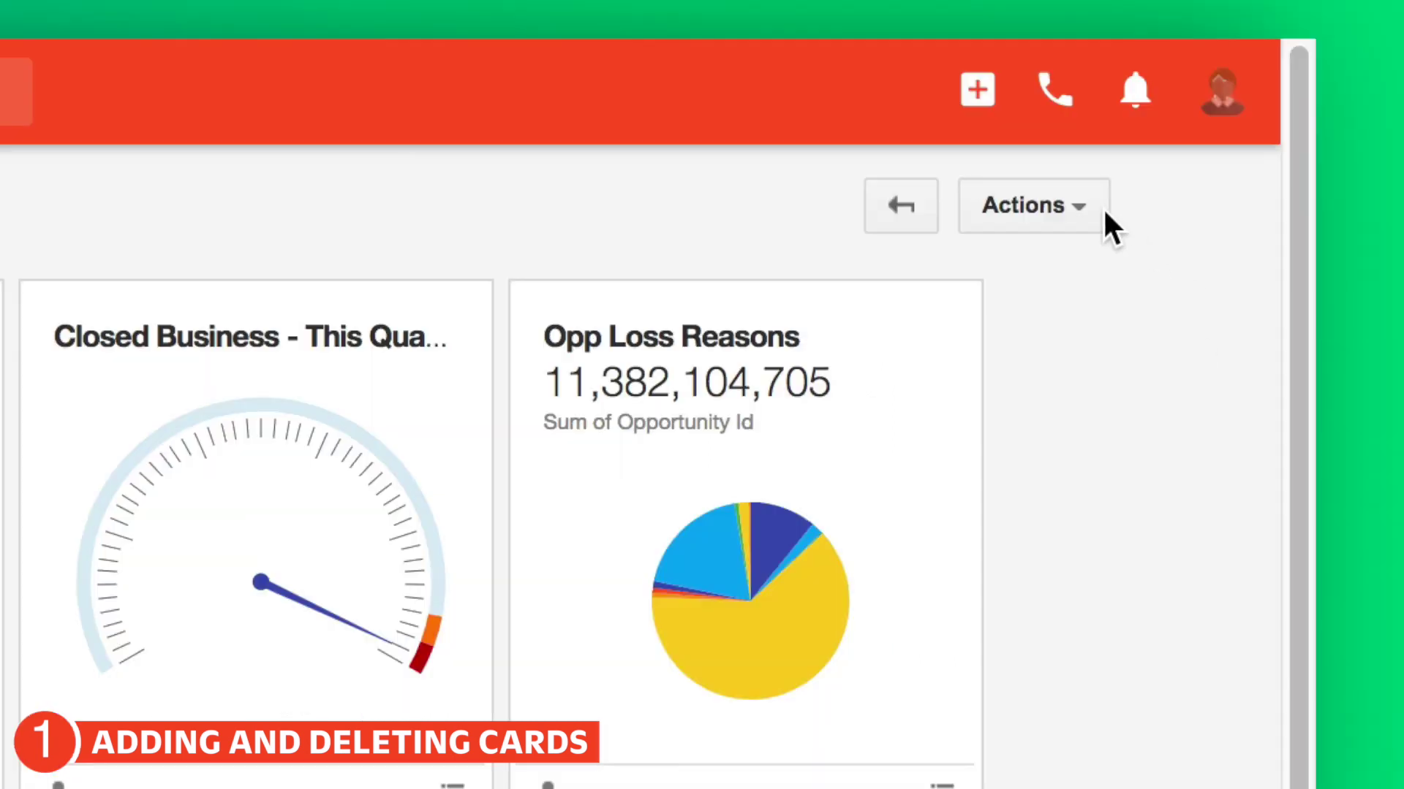
left_click(1215, 77)
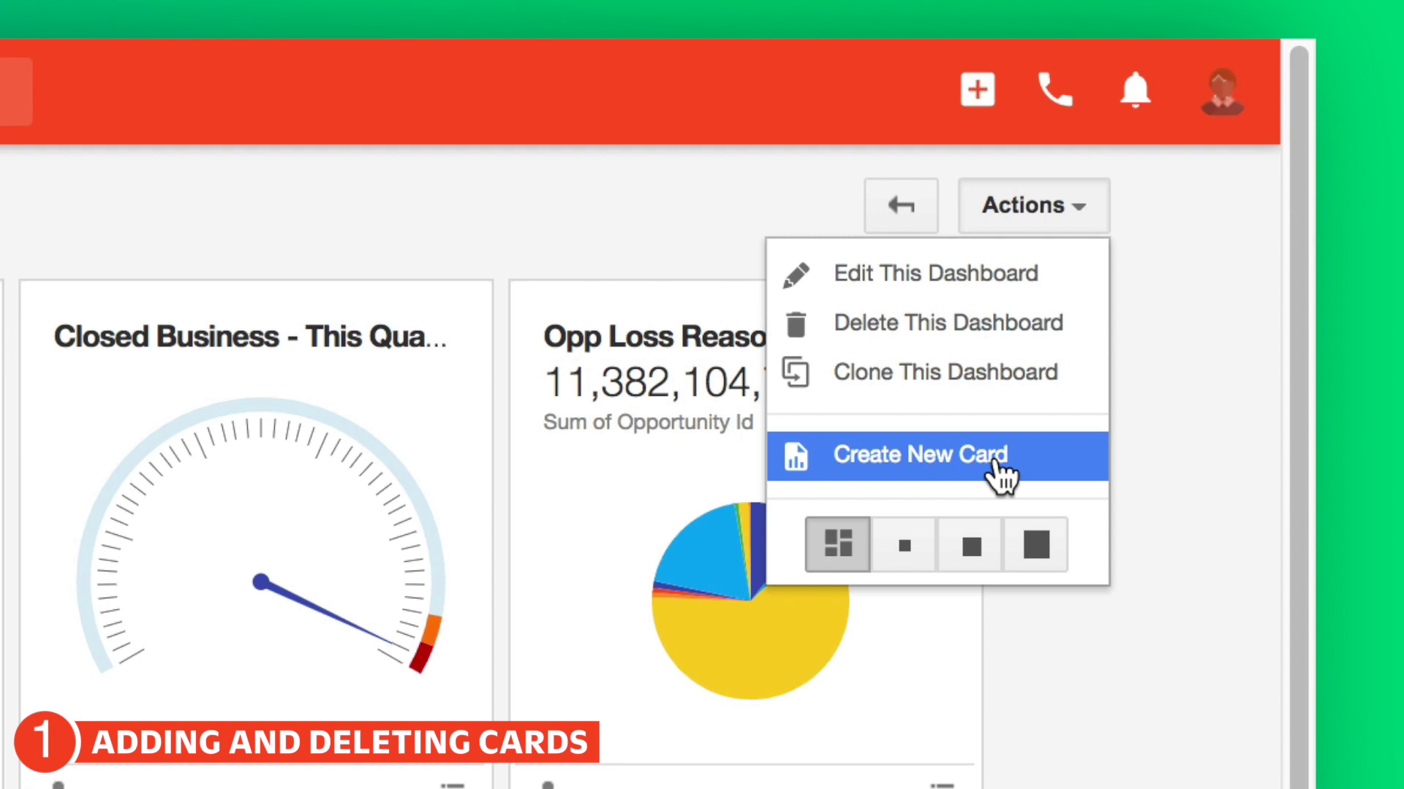
- Create a new card and choose the Horizontal Bar chart type for it
left_click(996, 465)
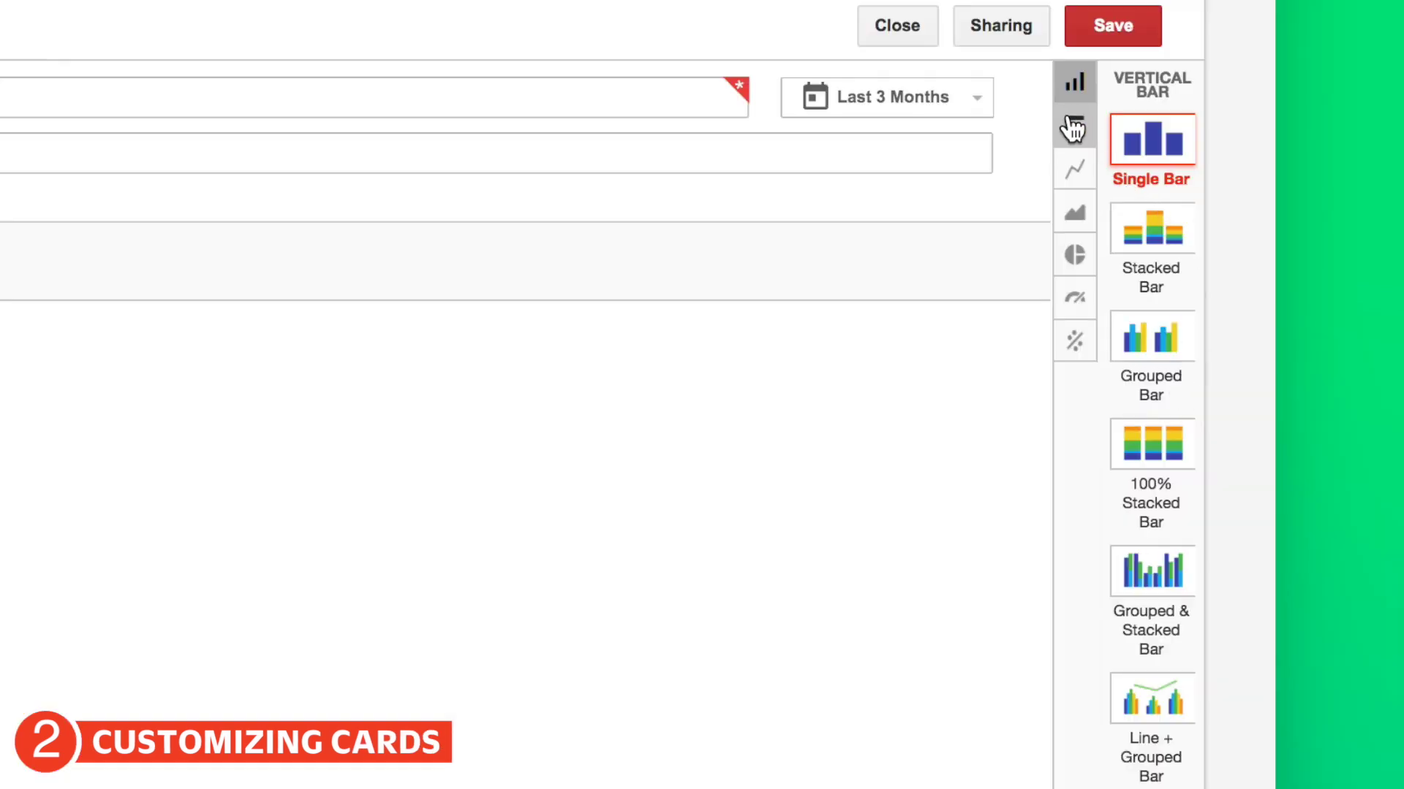
left_click(1208, 172)
left_click(1208, 194)
left_click(1075, 215)
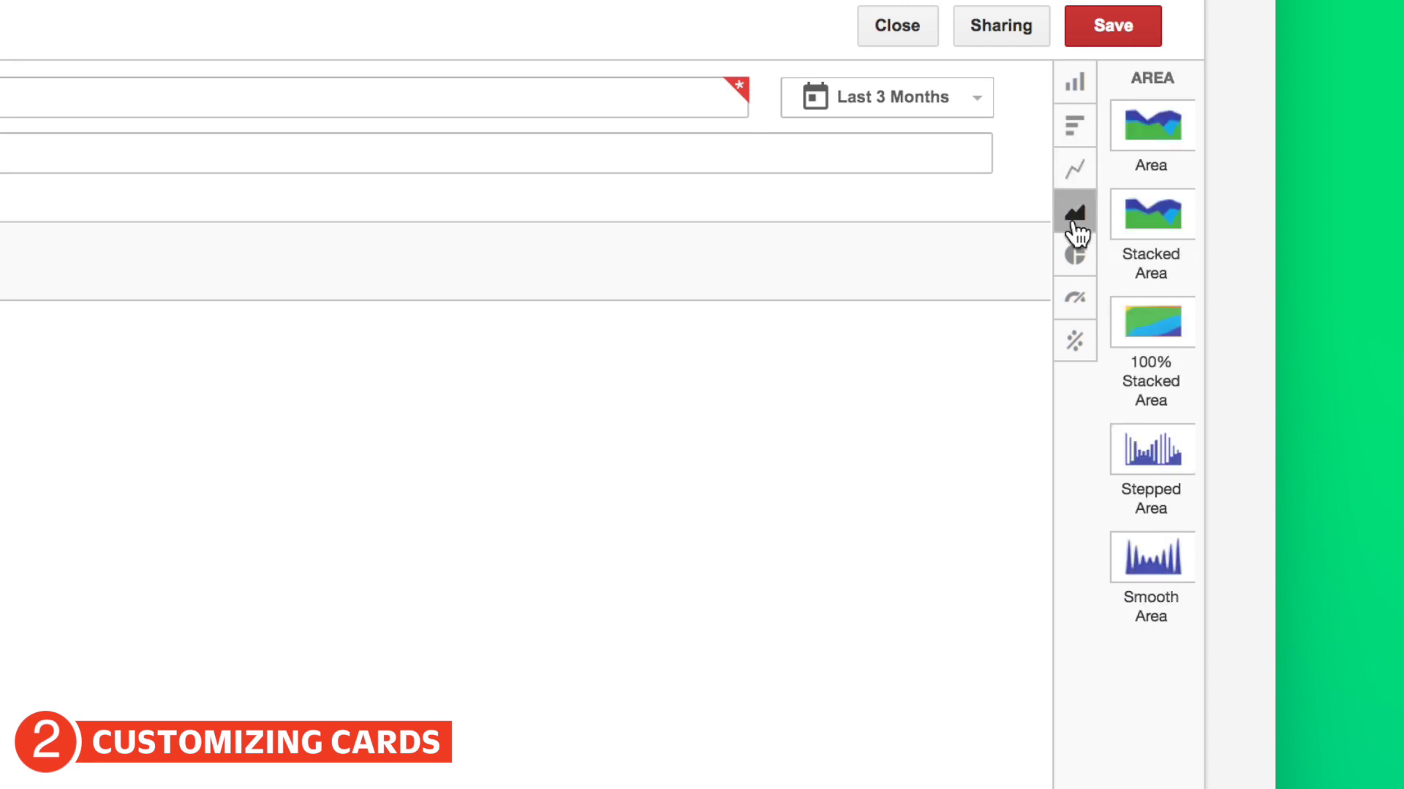
left_click(1074, 298)
left_click(1074, 340)
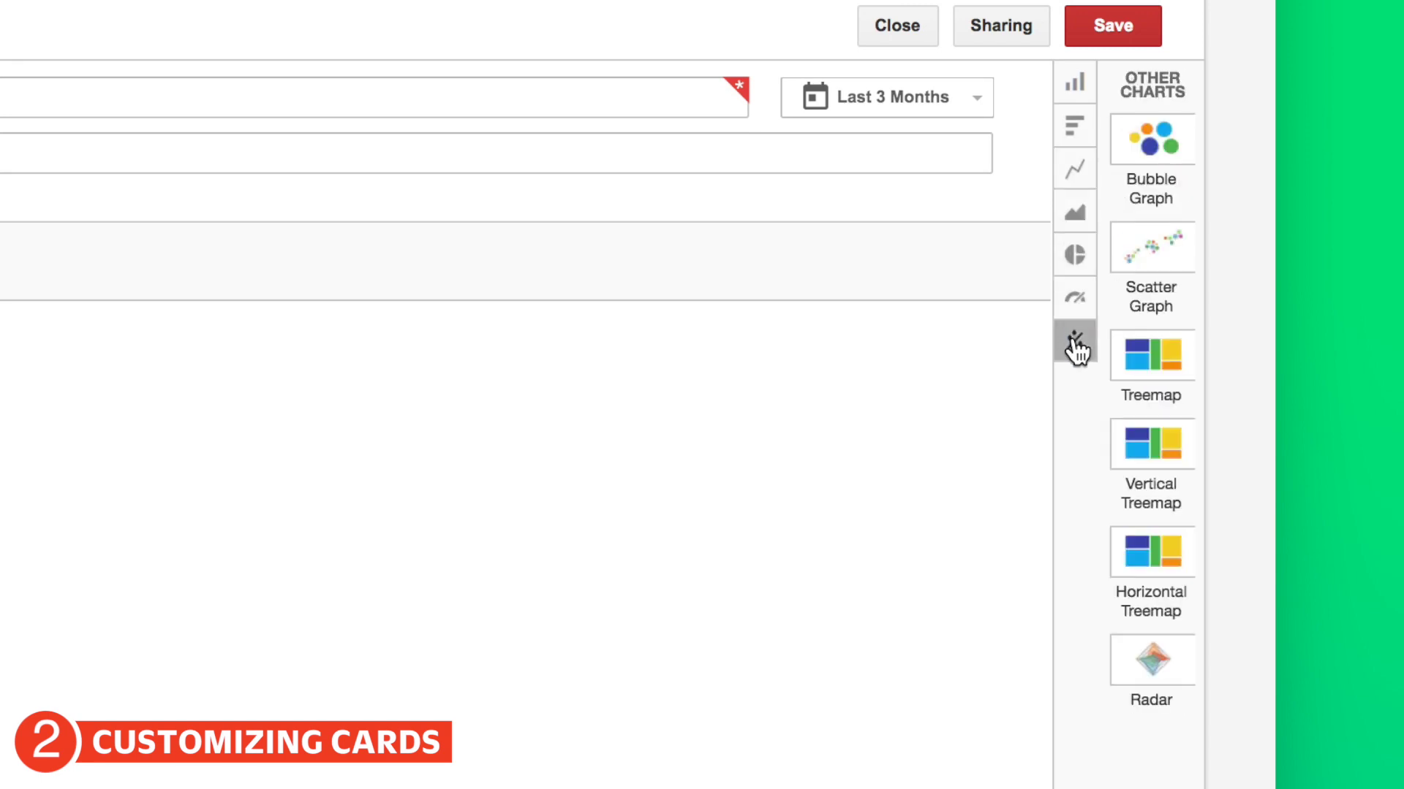
left_click(1067, 183)
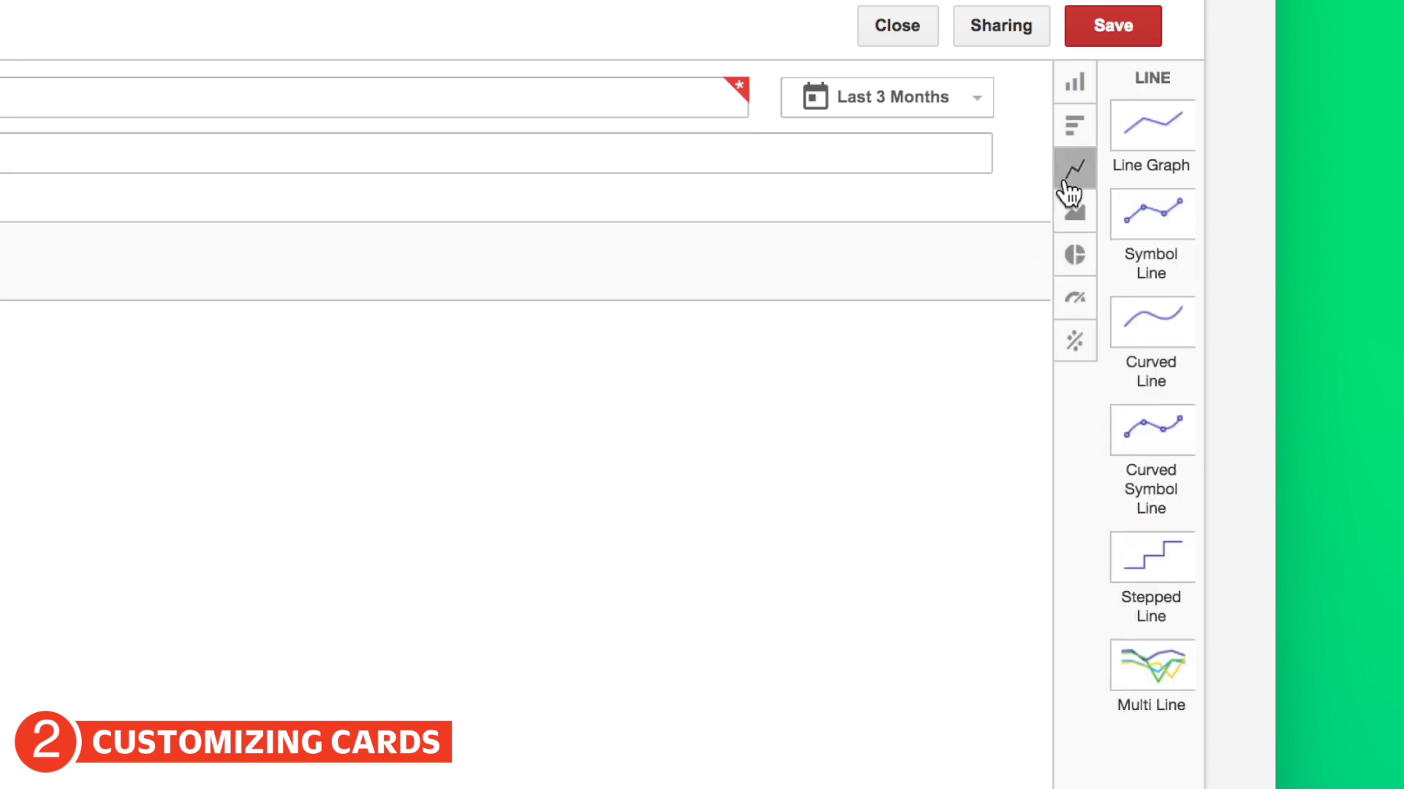
left_click(1073, 131)
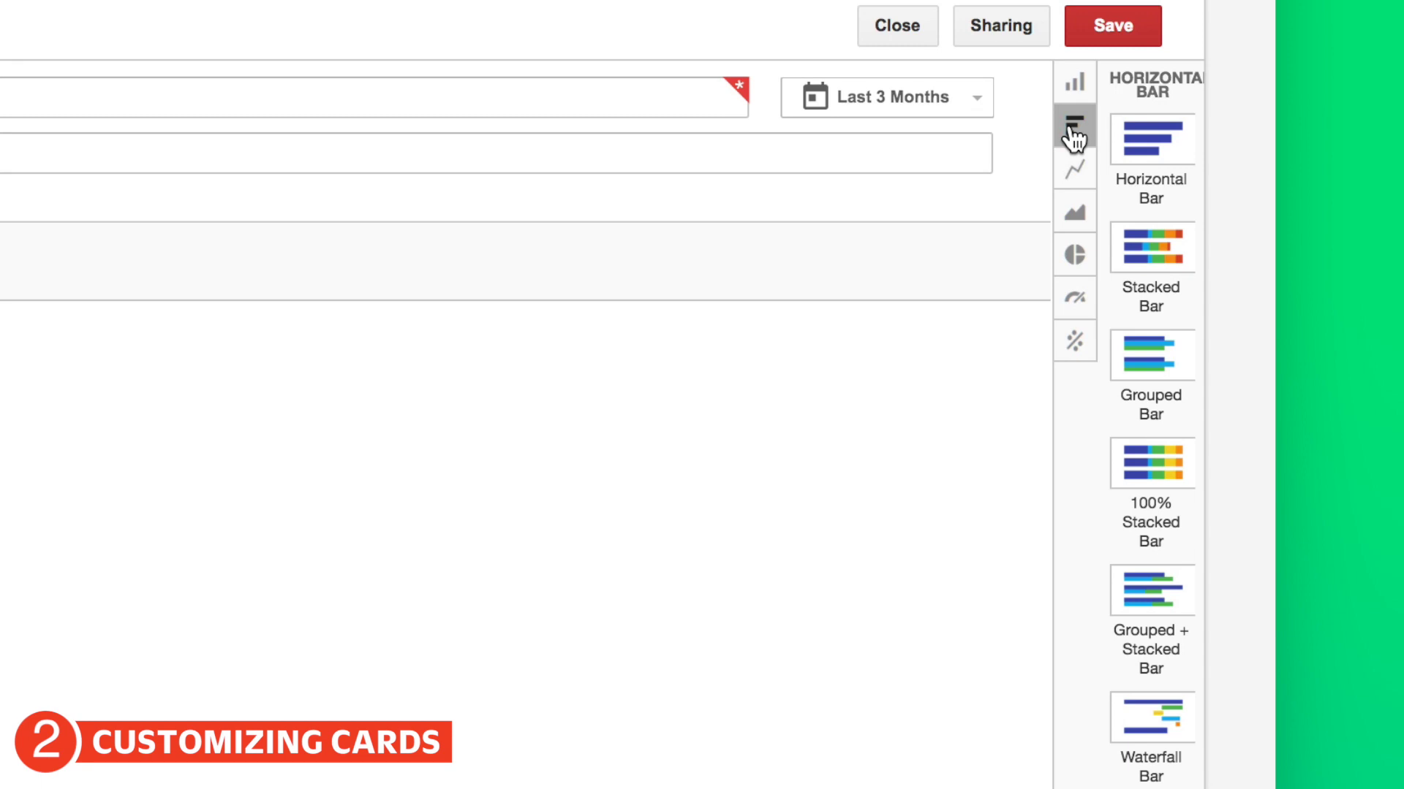
left_click(1135, 150)
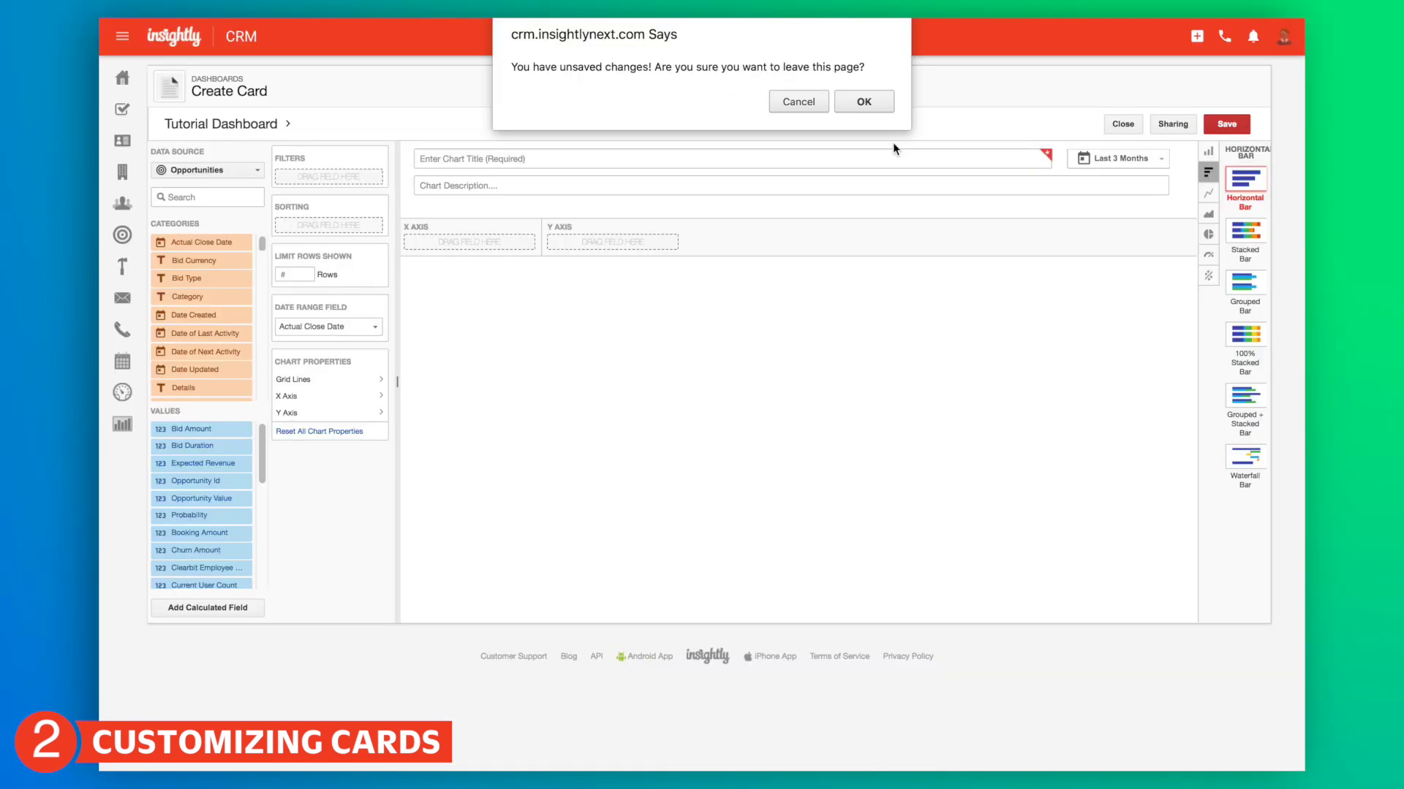
- Title the new card 'QTD Leaderboard' and search the data fields for 'respon'
left_click(868, 109)
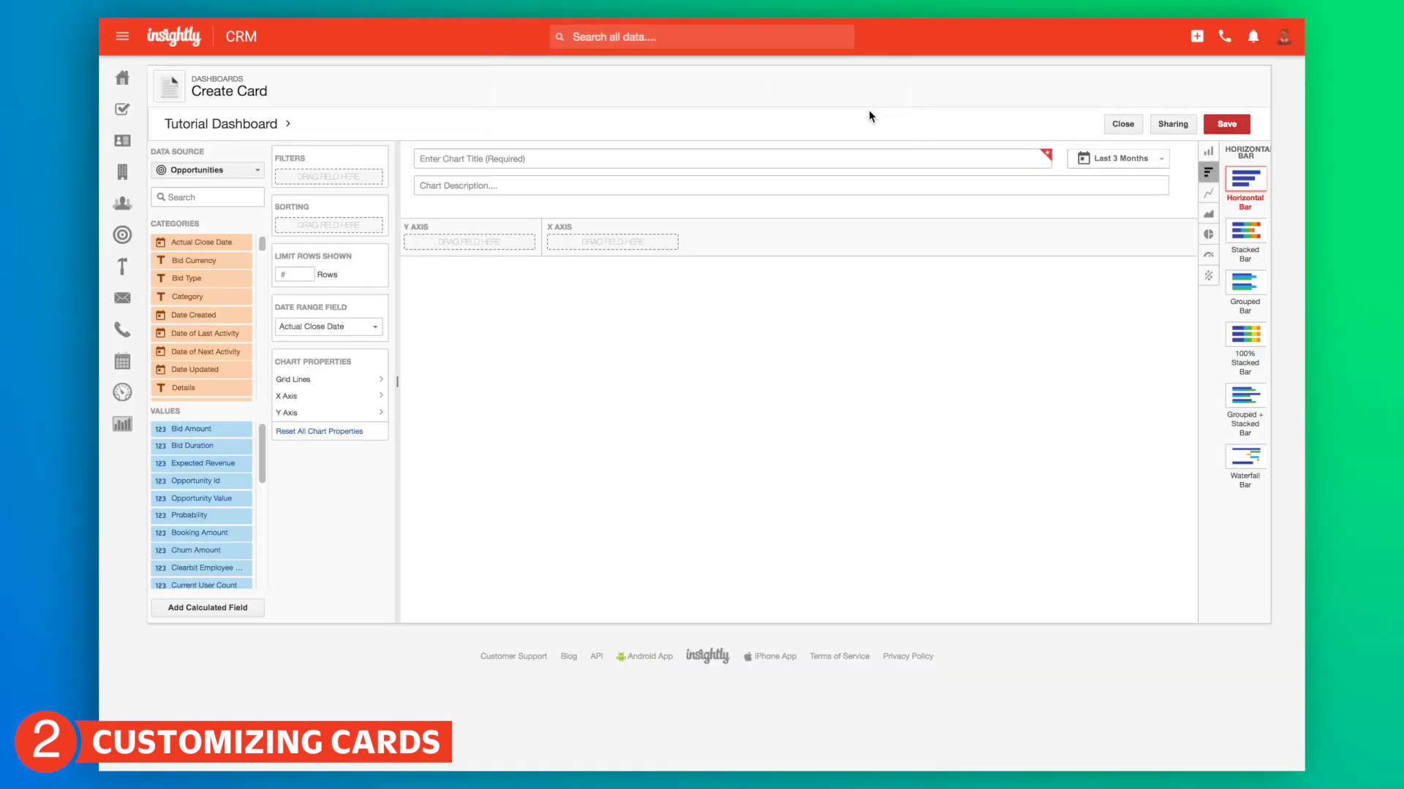
left_click(852, 155)
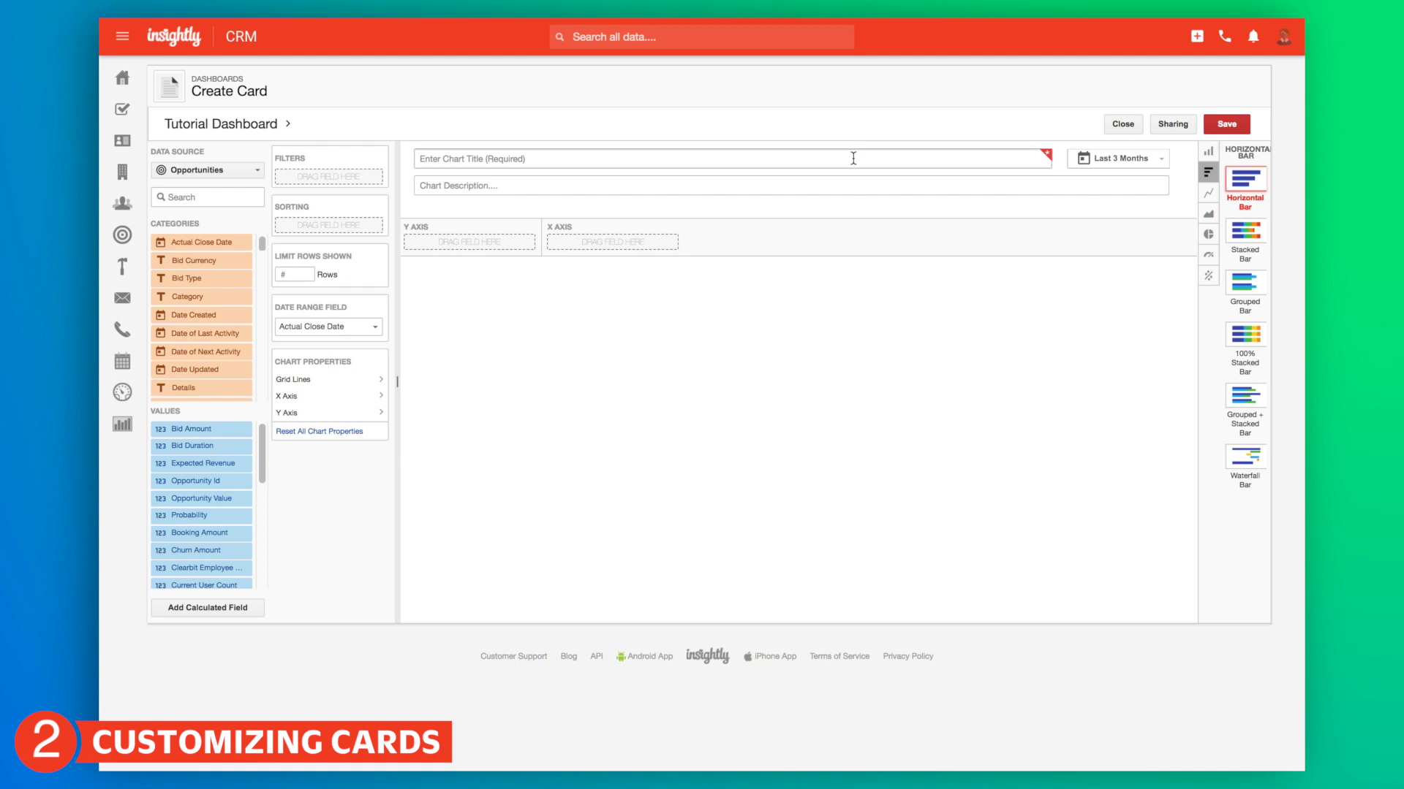
type("QTD Leaderboard")
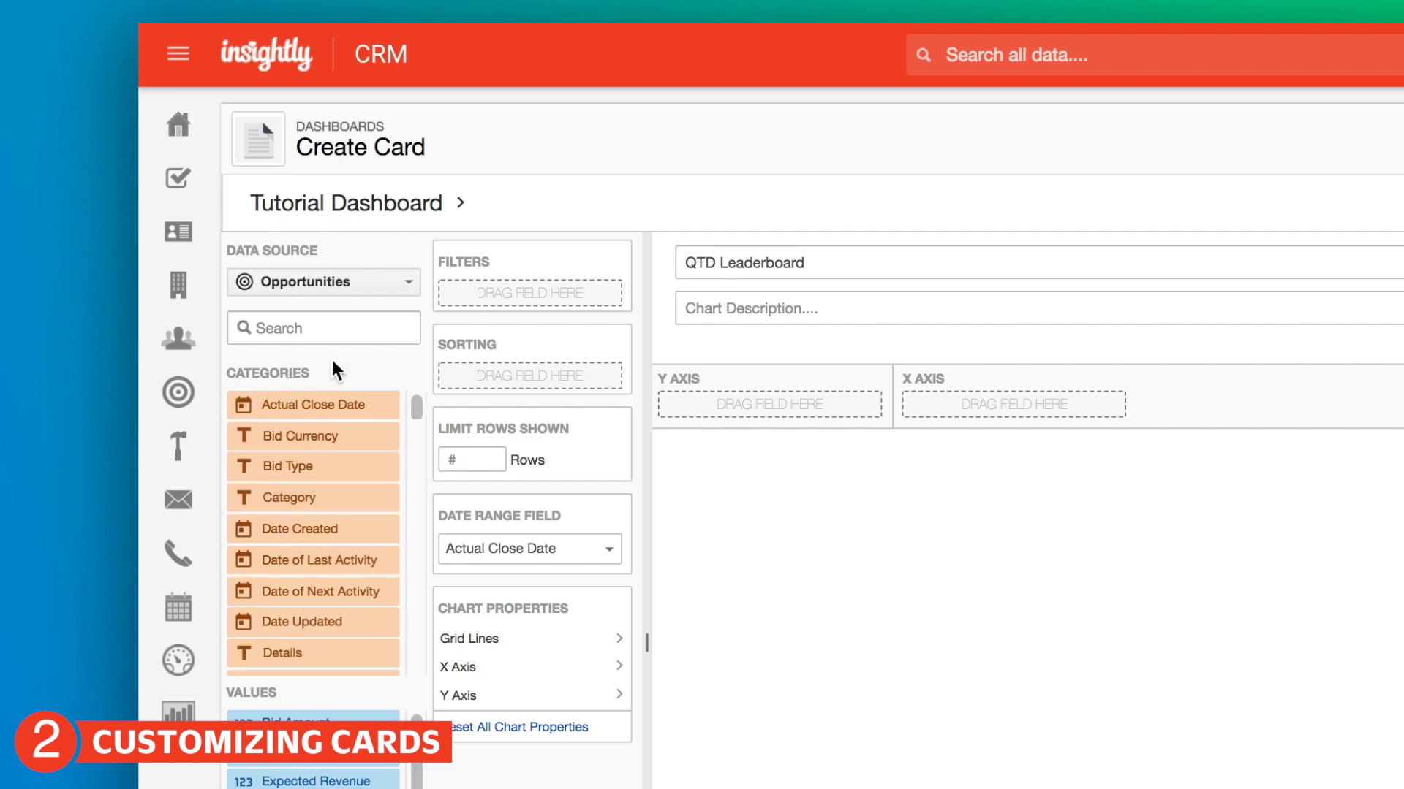
left_click(345, 329)
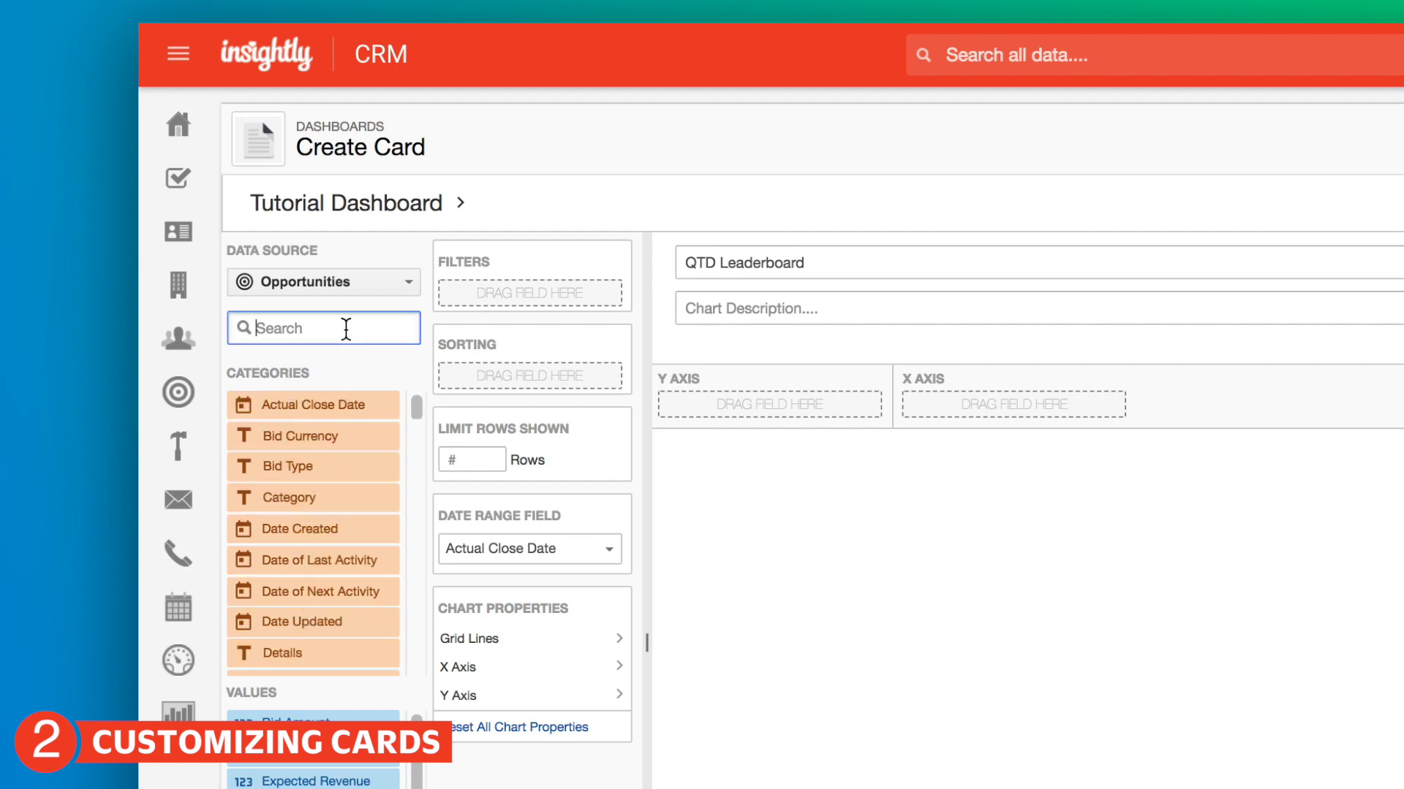
type("respon")
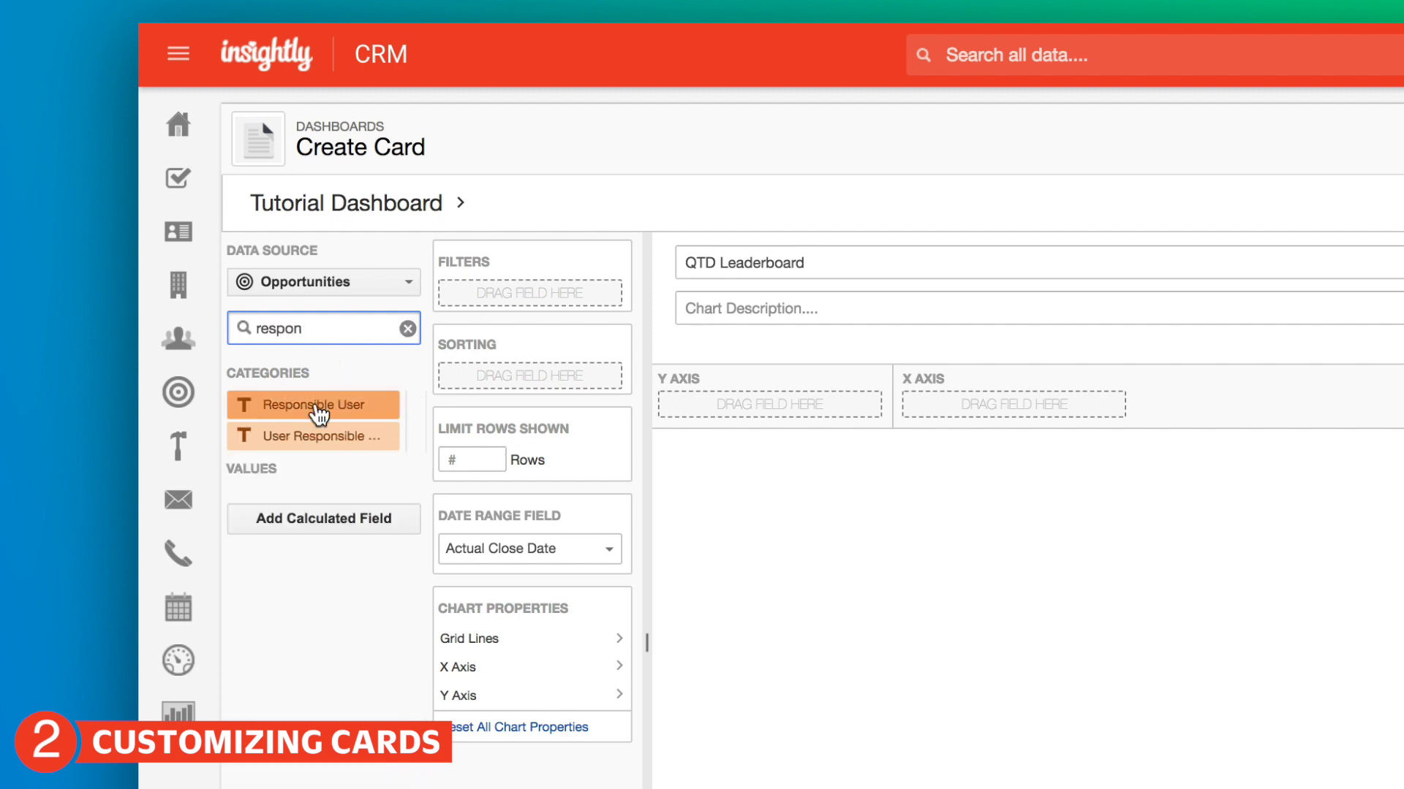
- Put Responsible User on the Y axis and SUM(Opportunity Value) on the X axis
left_click_drag(318, 416, 719, 409)
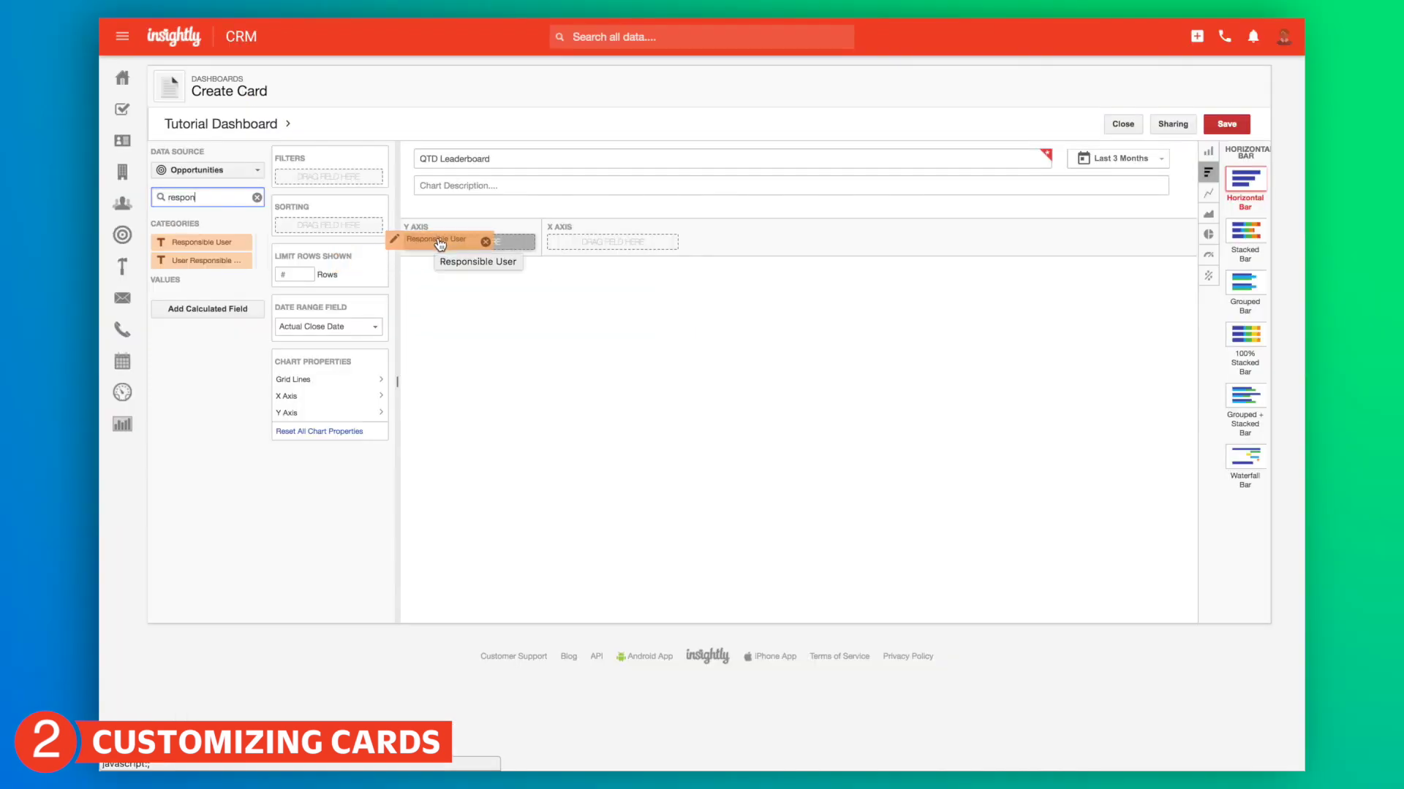
left_click_drag(439, 243, 437, 238)
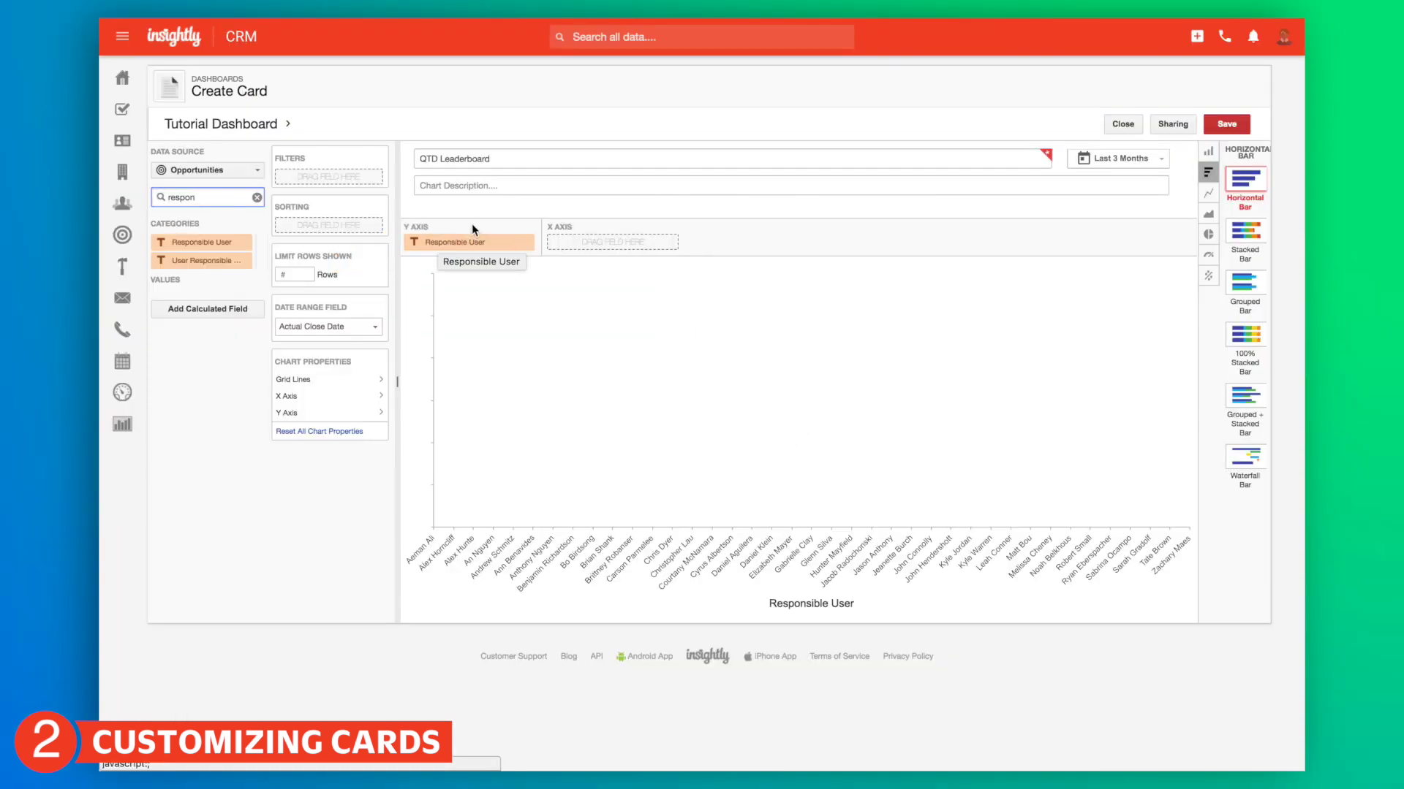
left_click(257, 197)
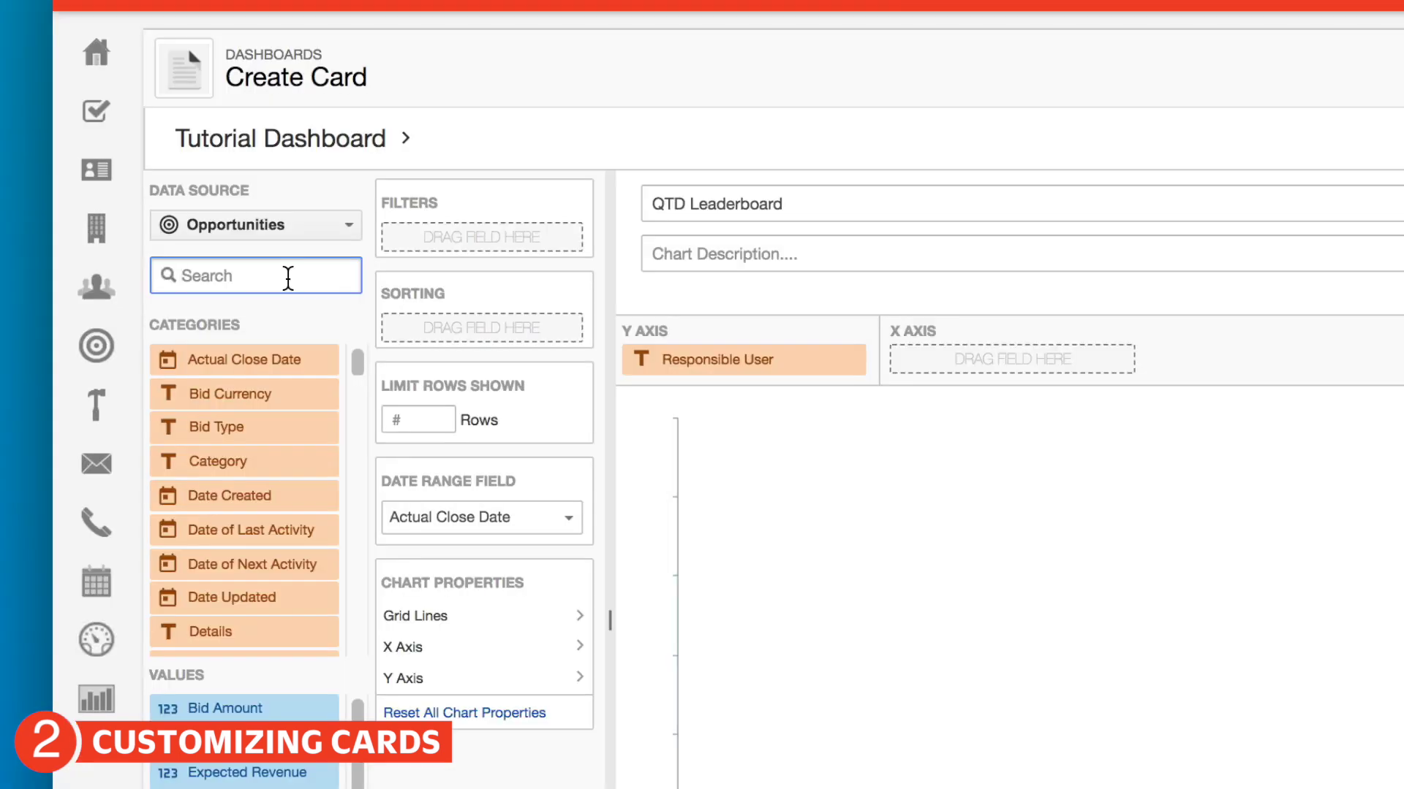
type("value")
left_click_drag(267, 395, 983, 386)
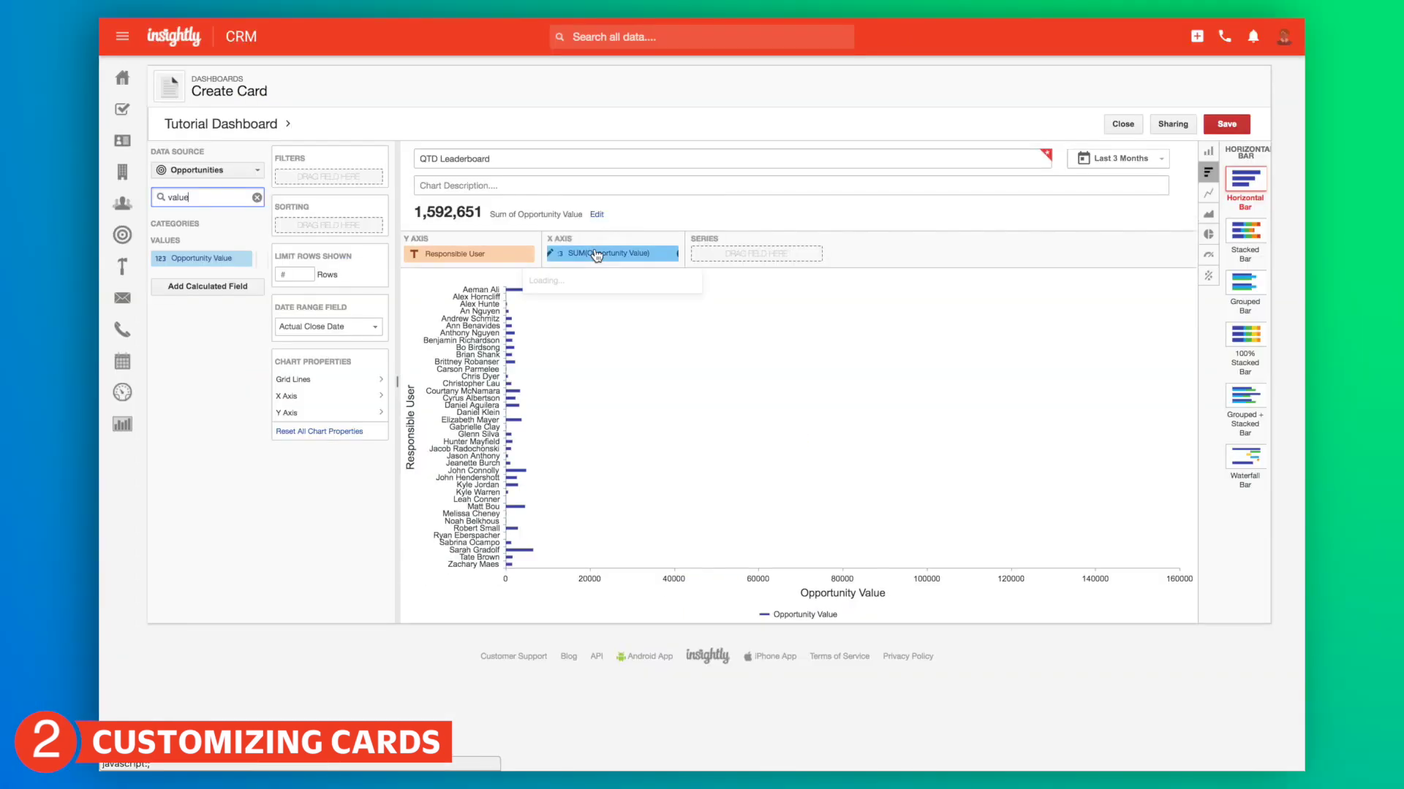
left_click(1020, 376)
left_click(823, 232)
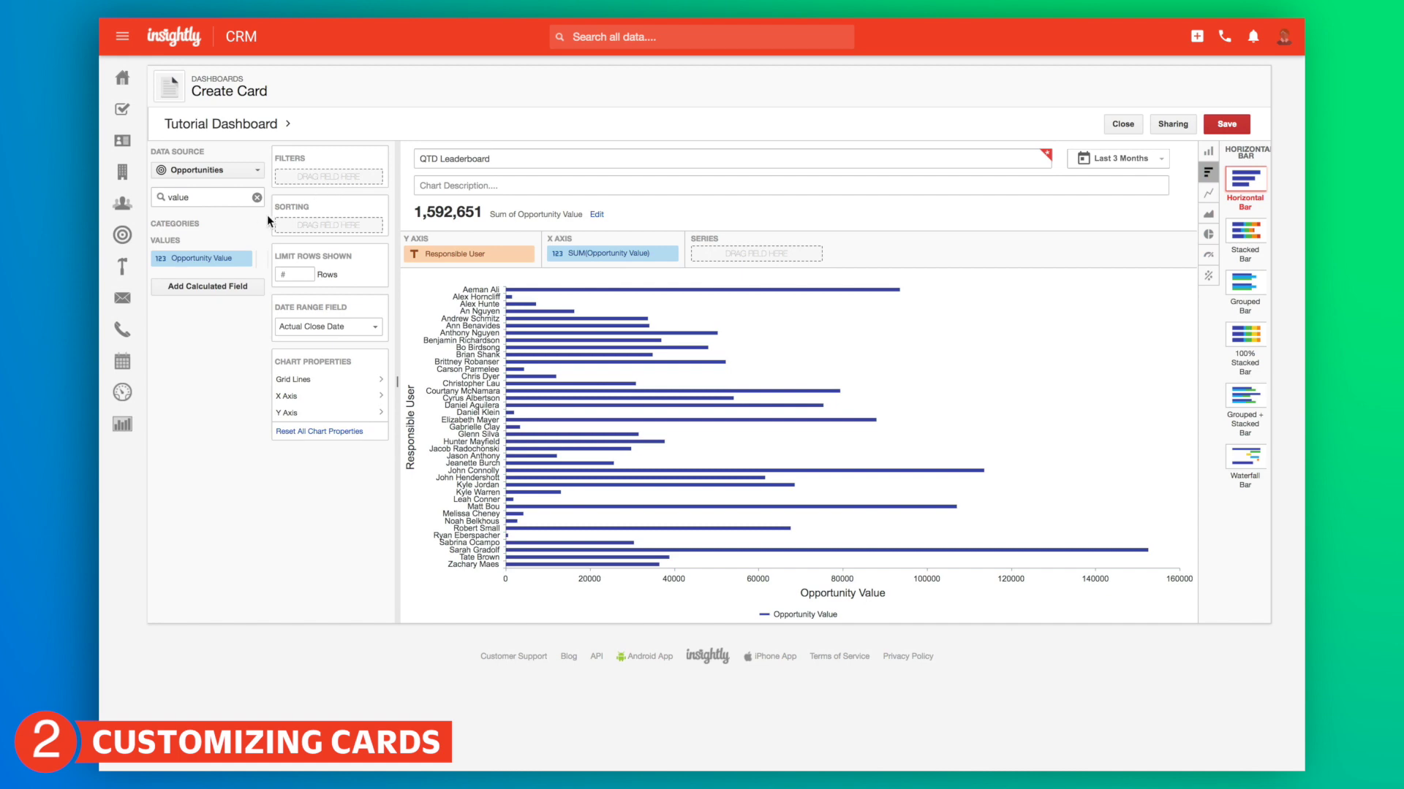
left_click(257, 197)
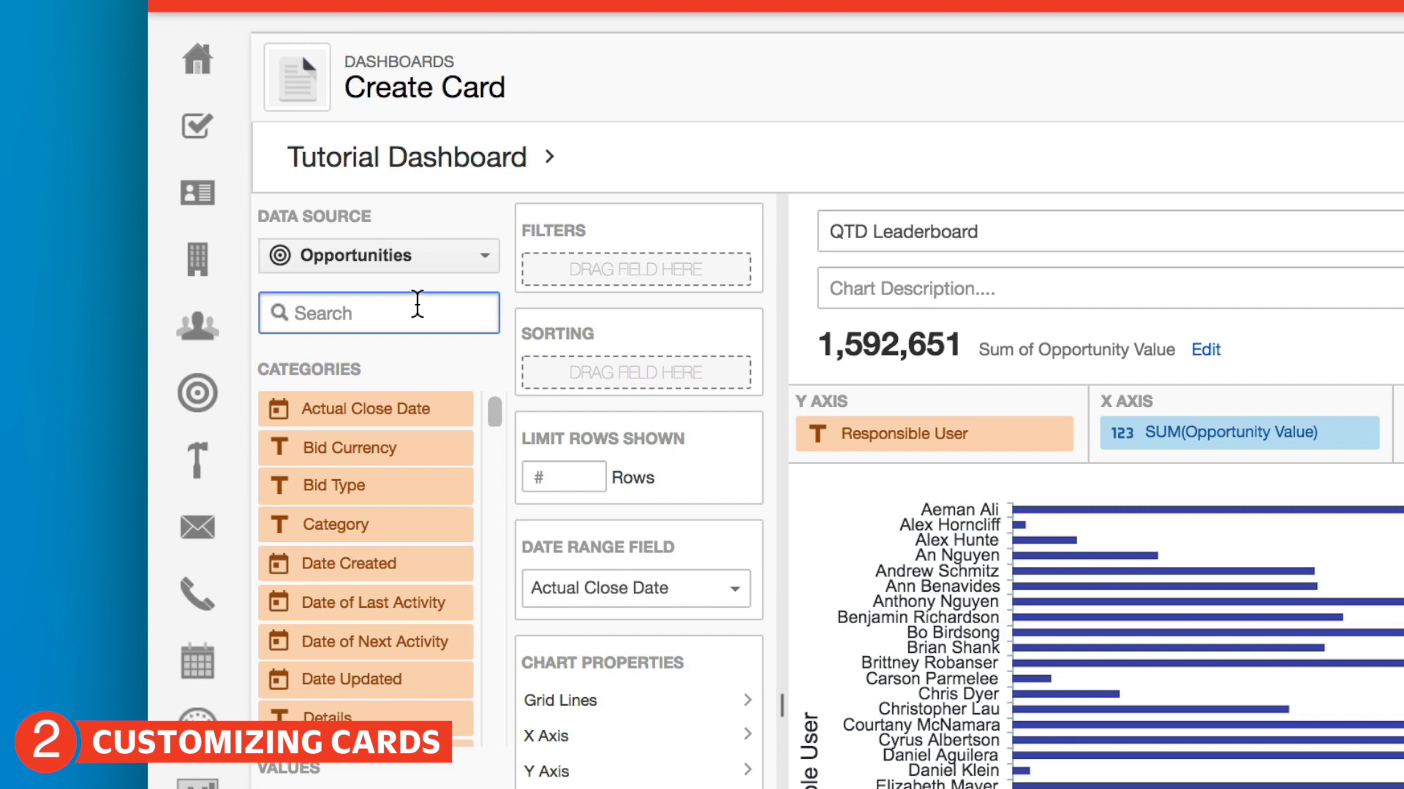
- Add an Opportunity State filter that keeps only WON opportunities
type("state")
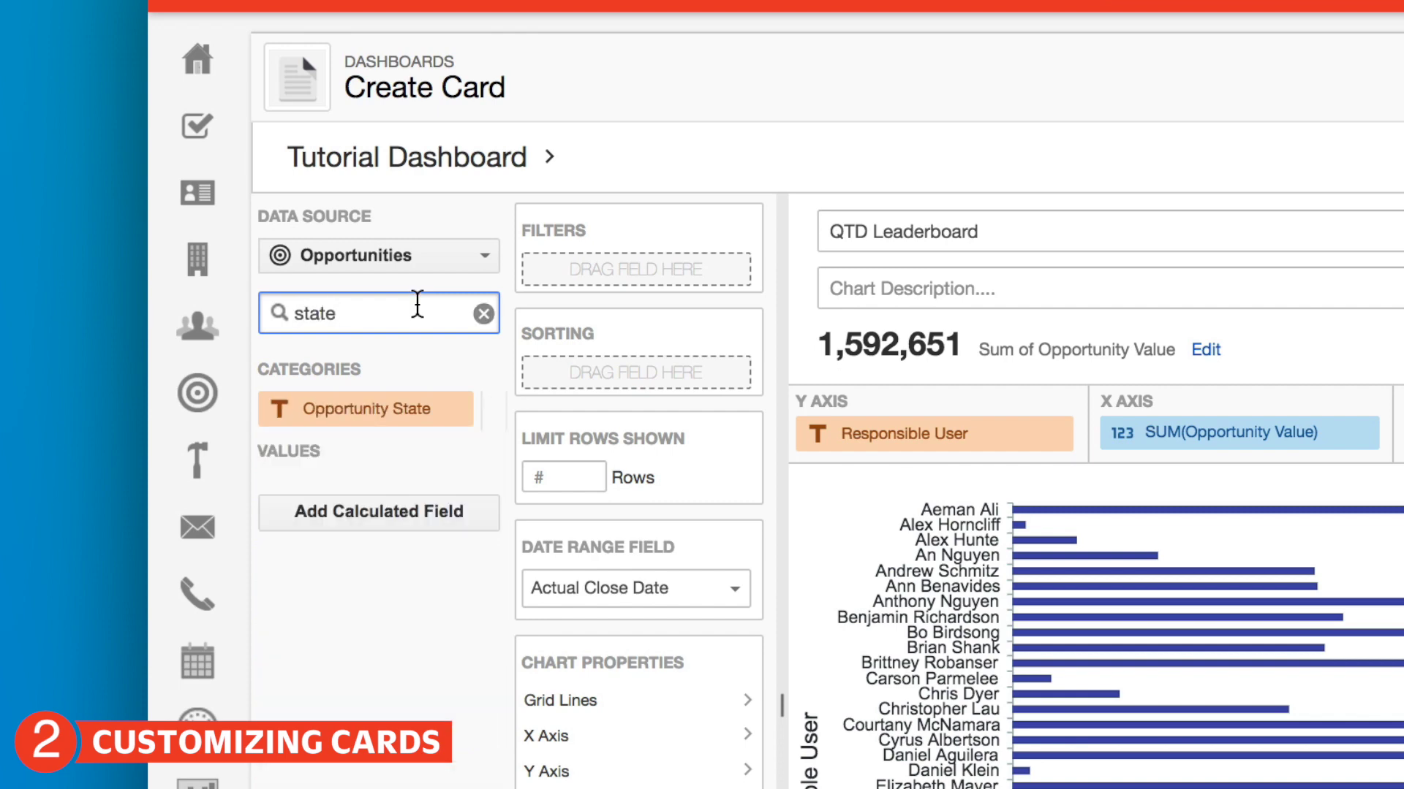
left_click_drag(373, 410, 615, 281)
left_click(466, 559)
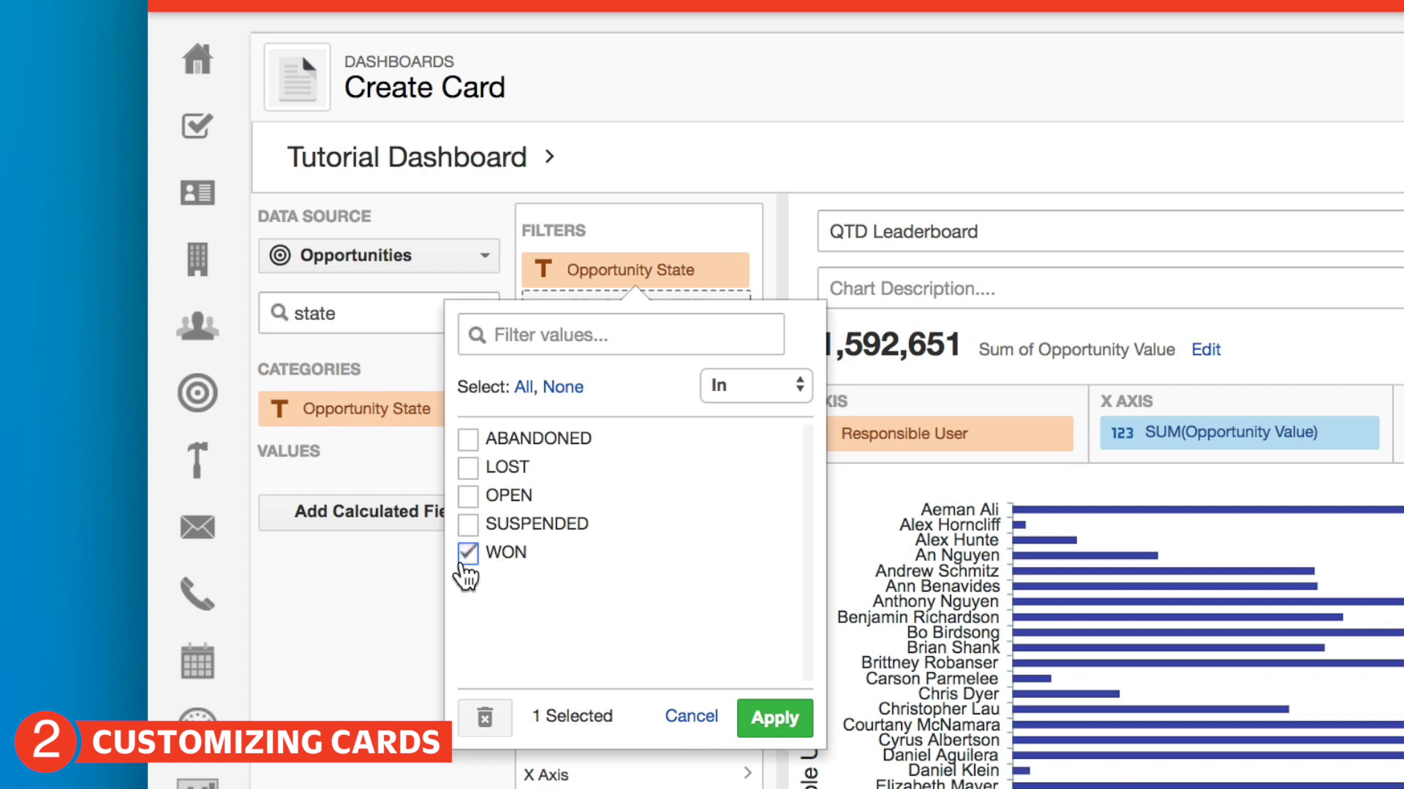
left_click(774, 717)
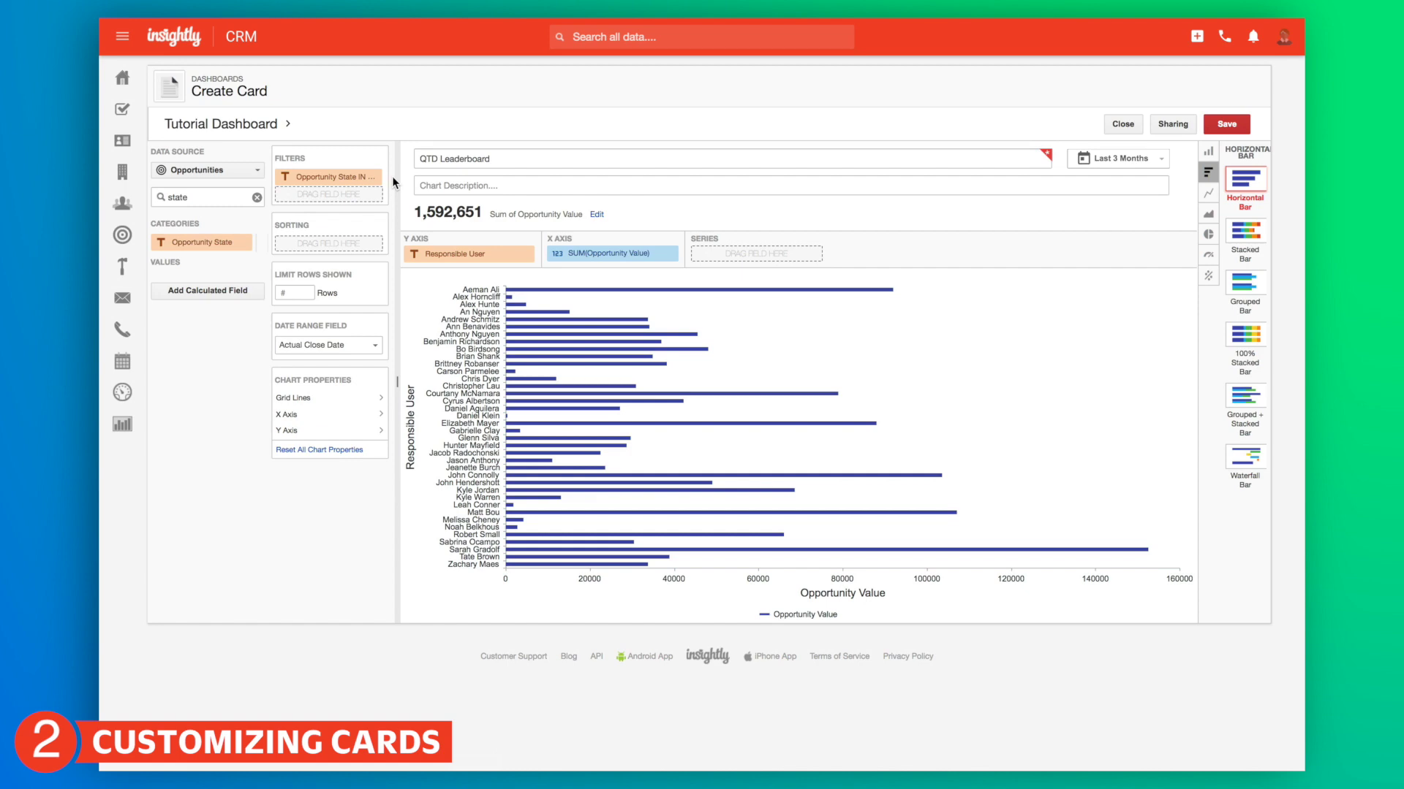
left_click(257, 197)
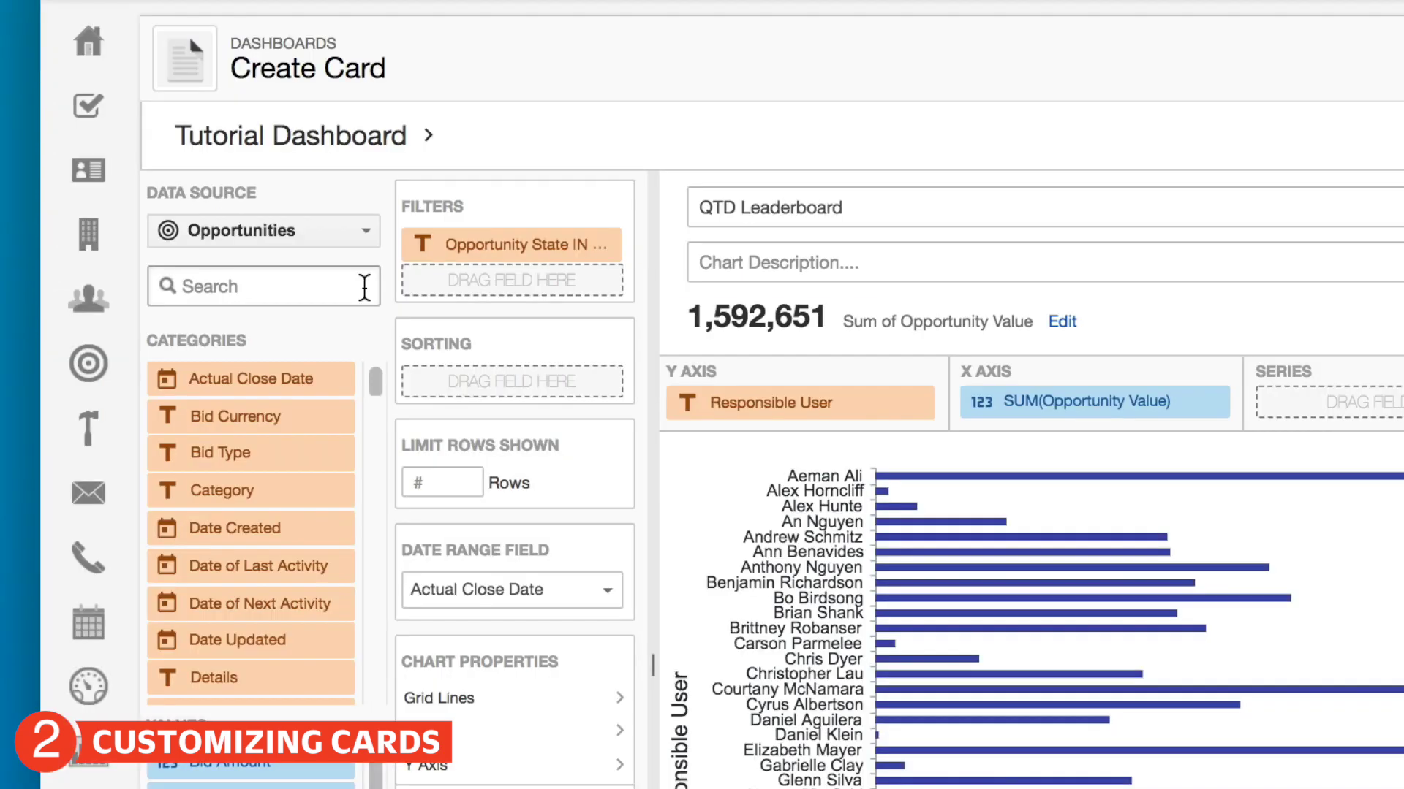
left_click(316, 286)
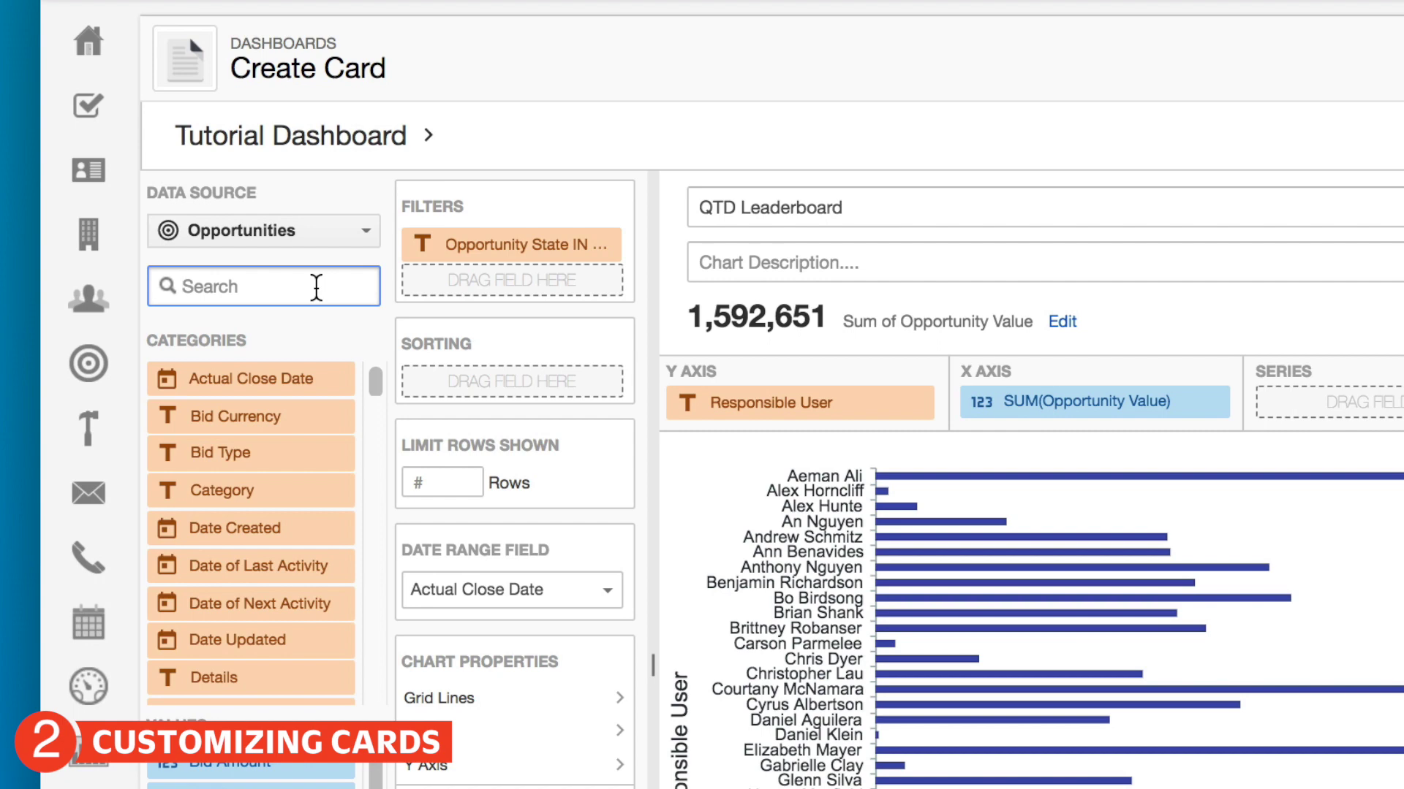
- Sort the bars by summed Opportunity Value in Descending order
type("value")
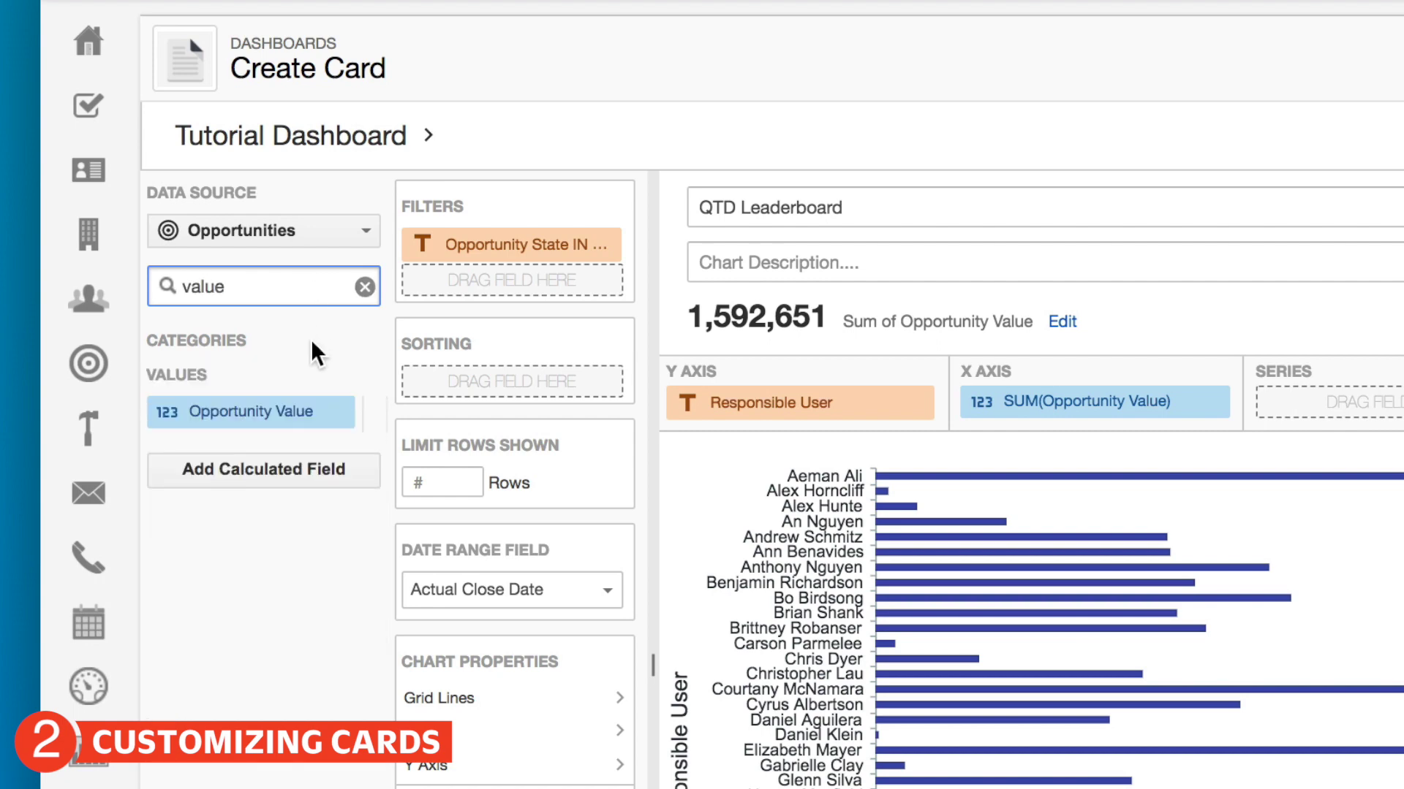
left_click_drag(234, 410, 447, 391)
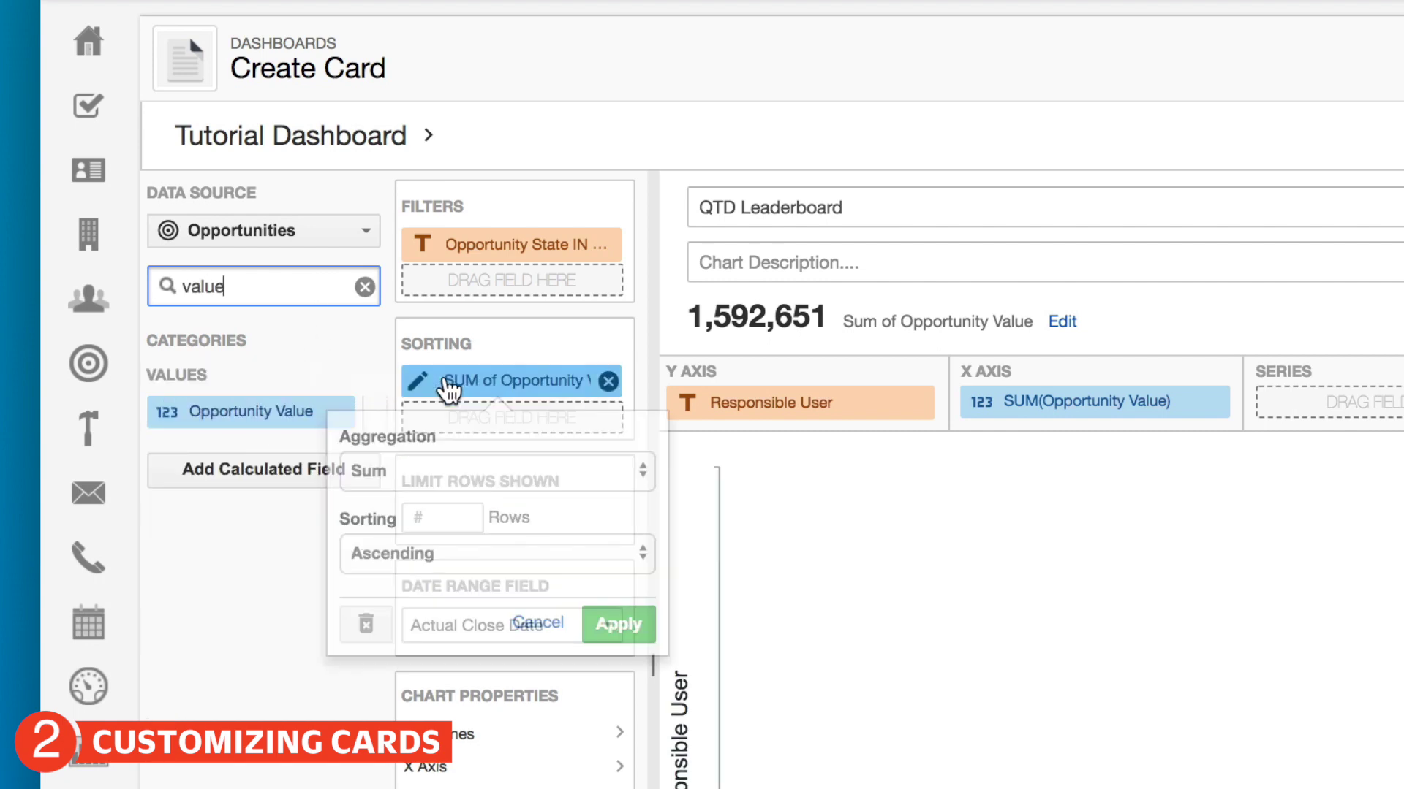
left_click(651, 330)
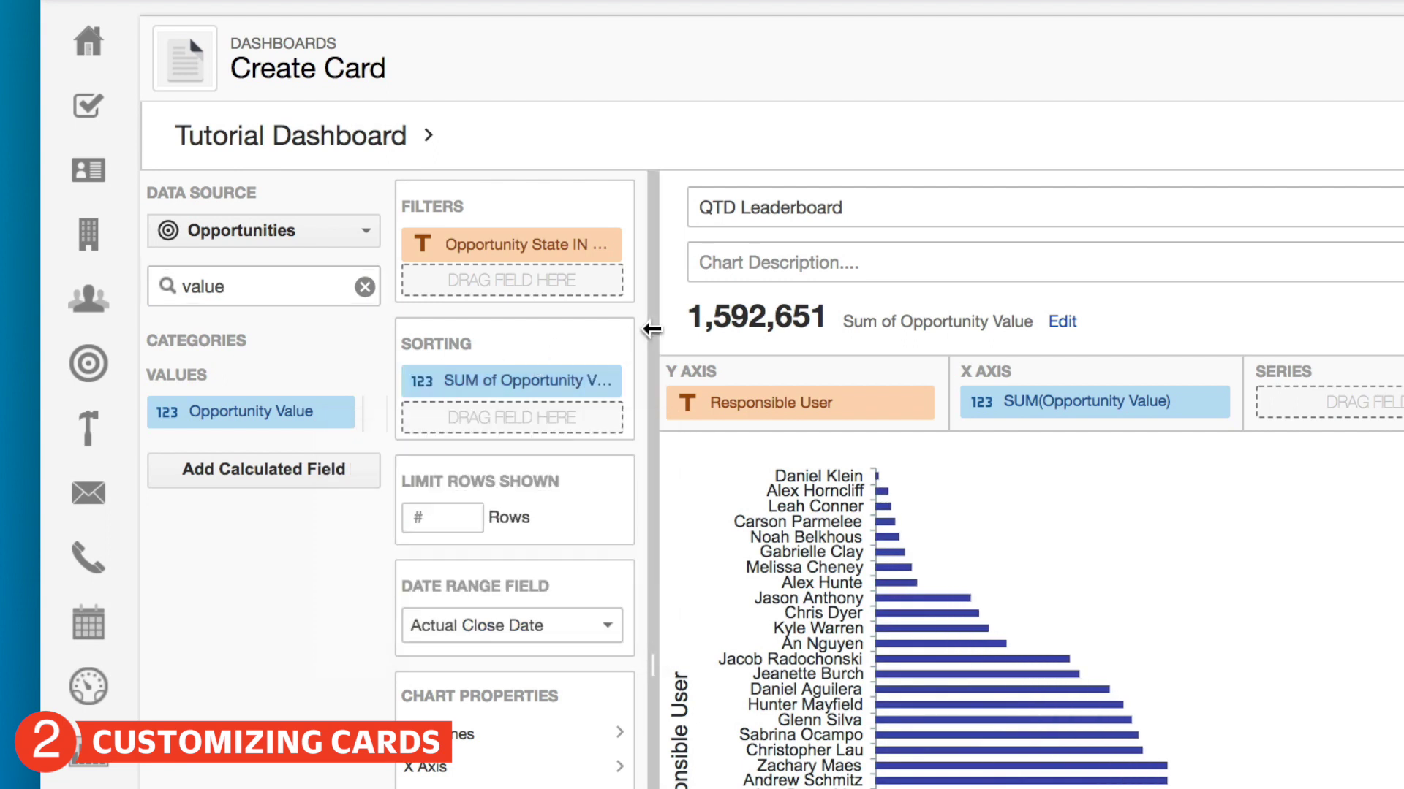
left_click(424, 385)
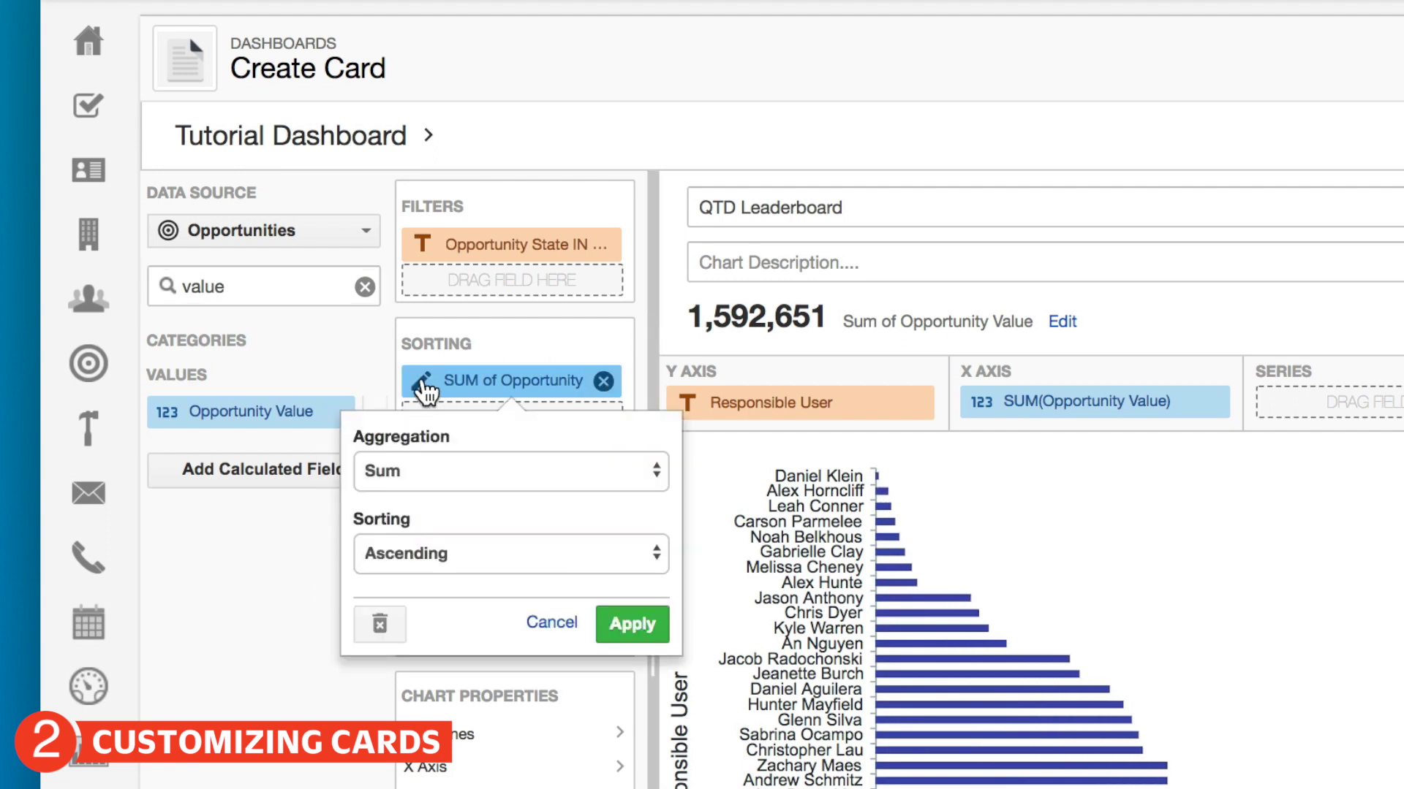
left_click(480, 559)
left_click(479, 571)
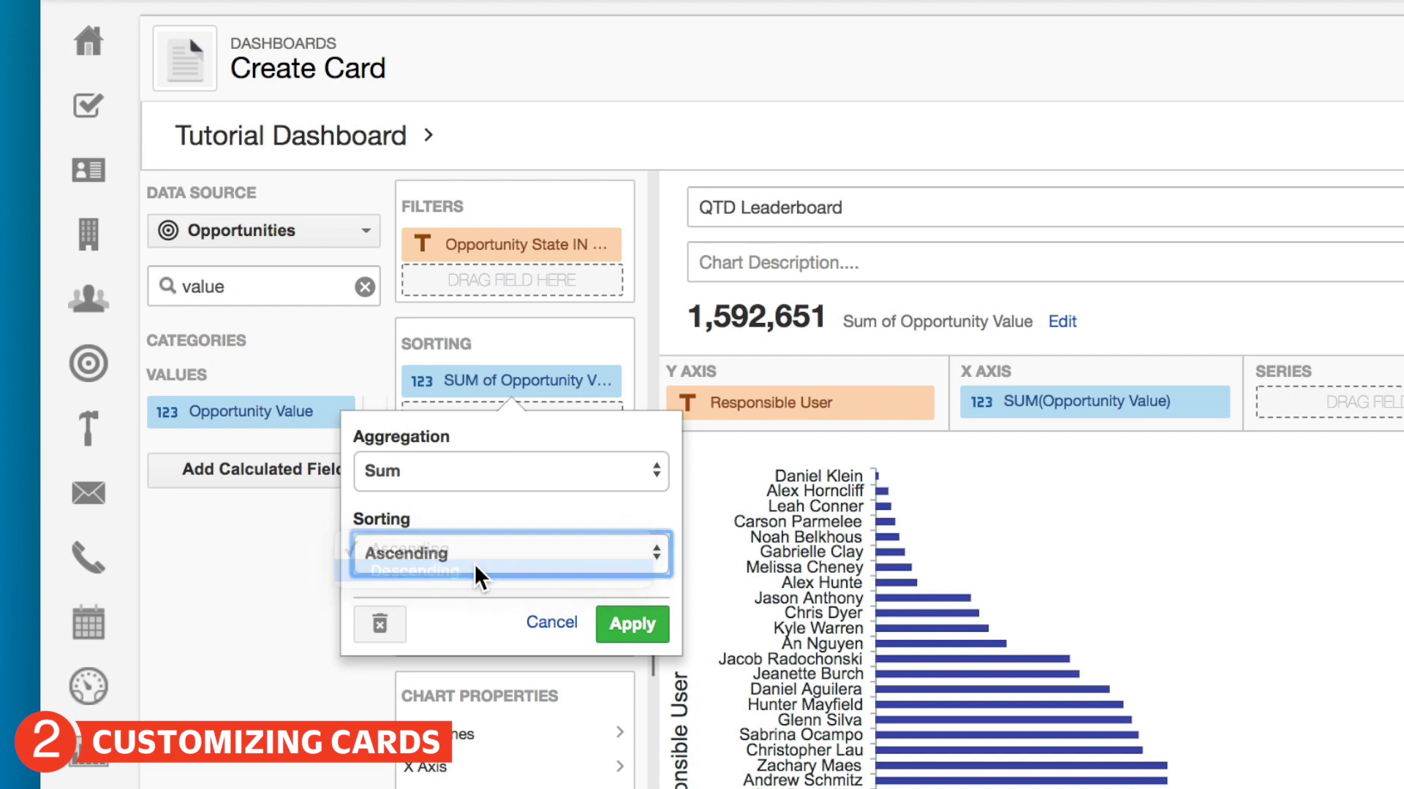
left_click(633, 625)
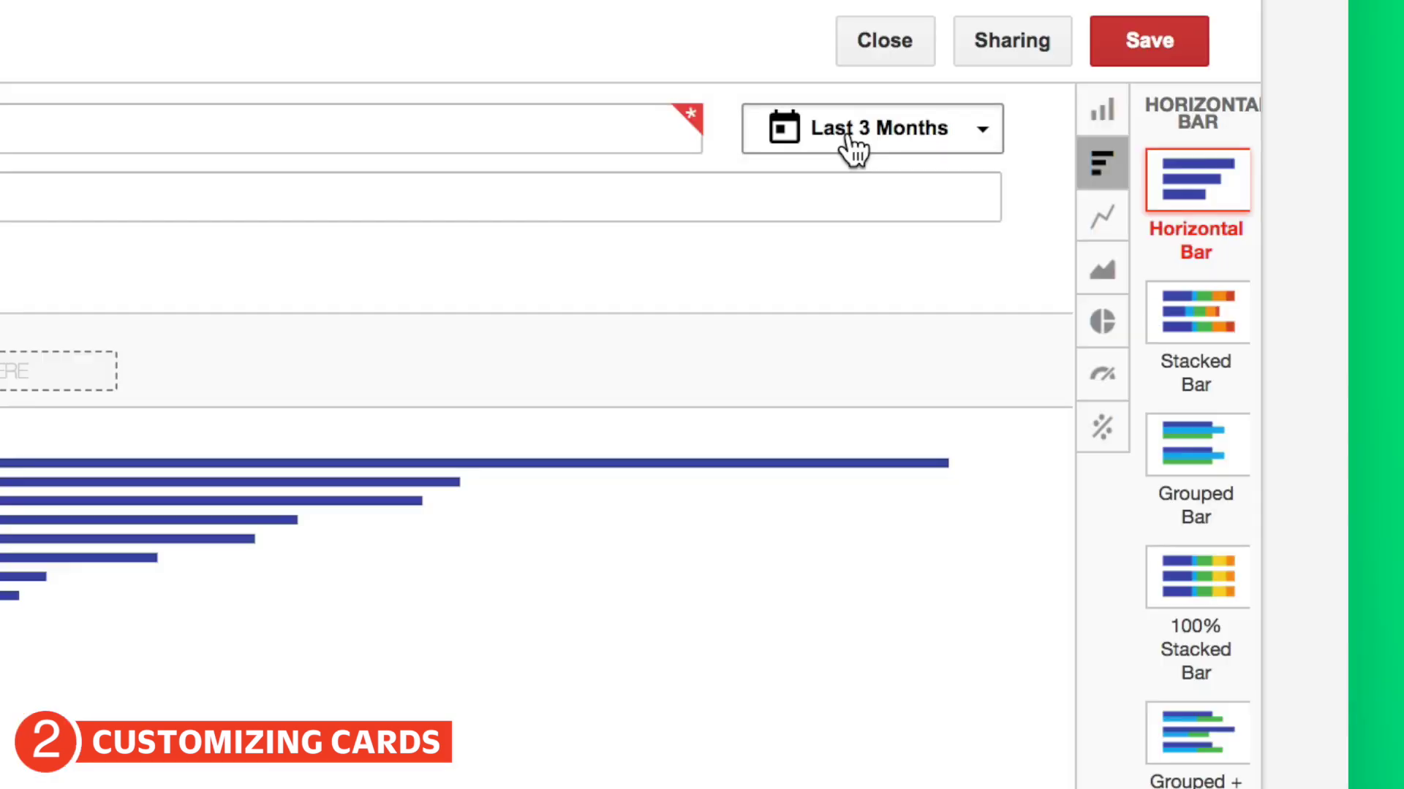
- Change the card date range from Last 3 Months to Quarter to Date
left_click(1109, 160)
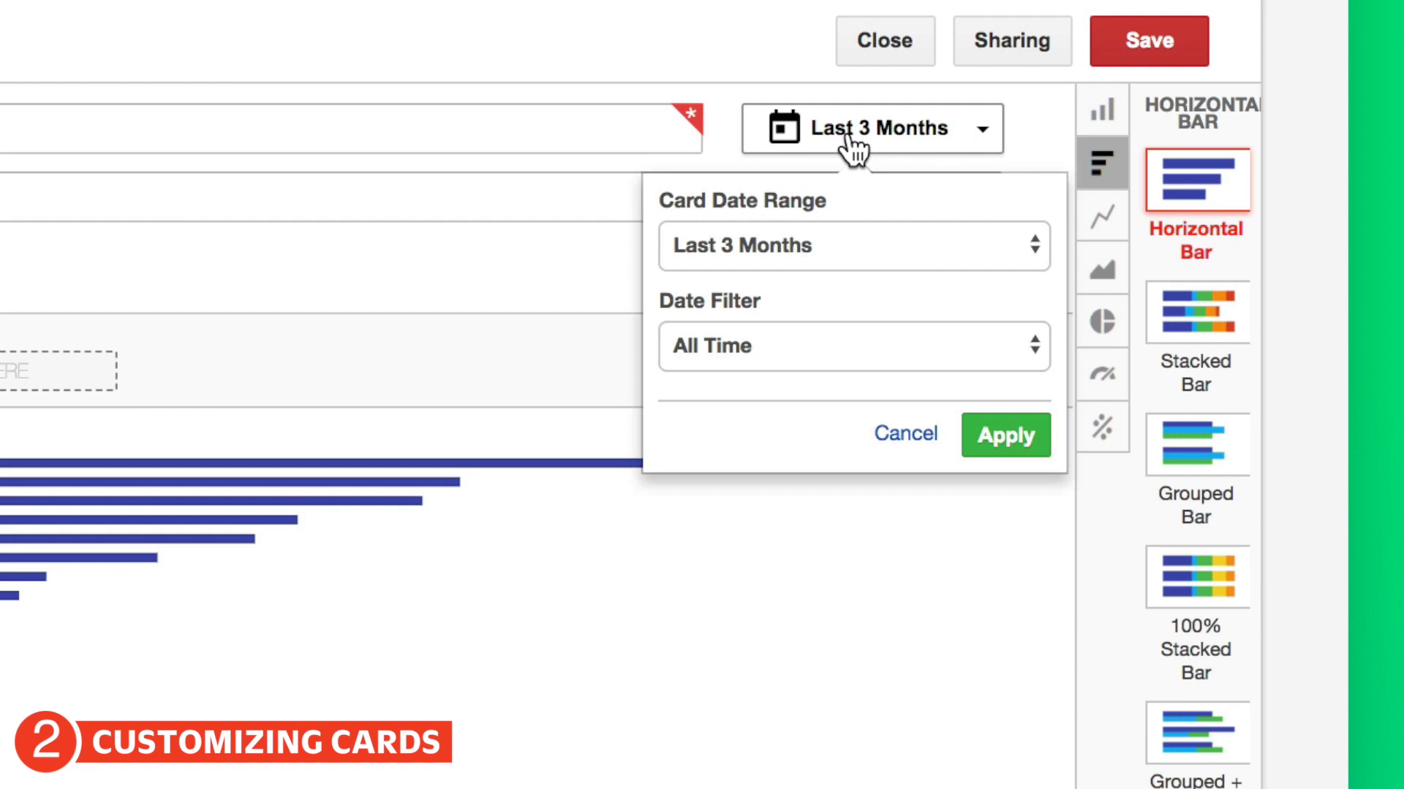
left_click(904, 243)
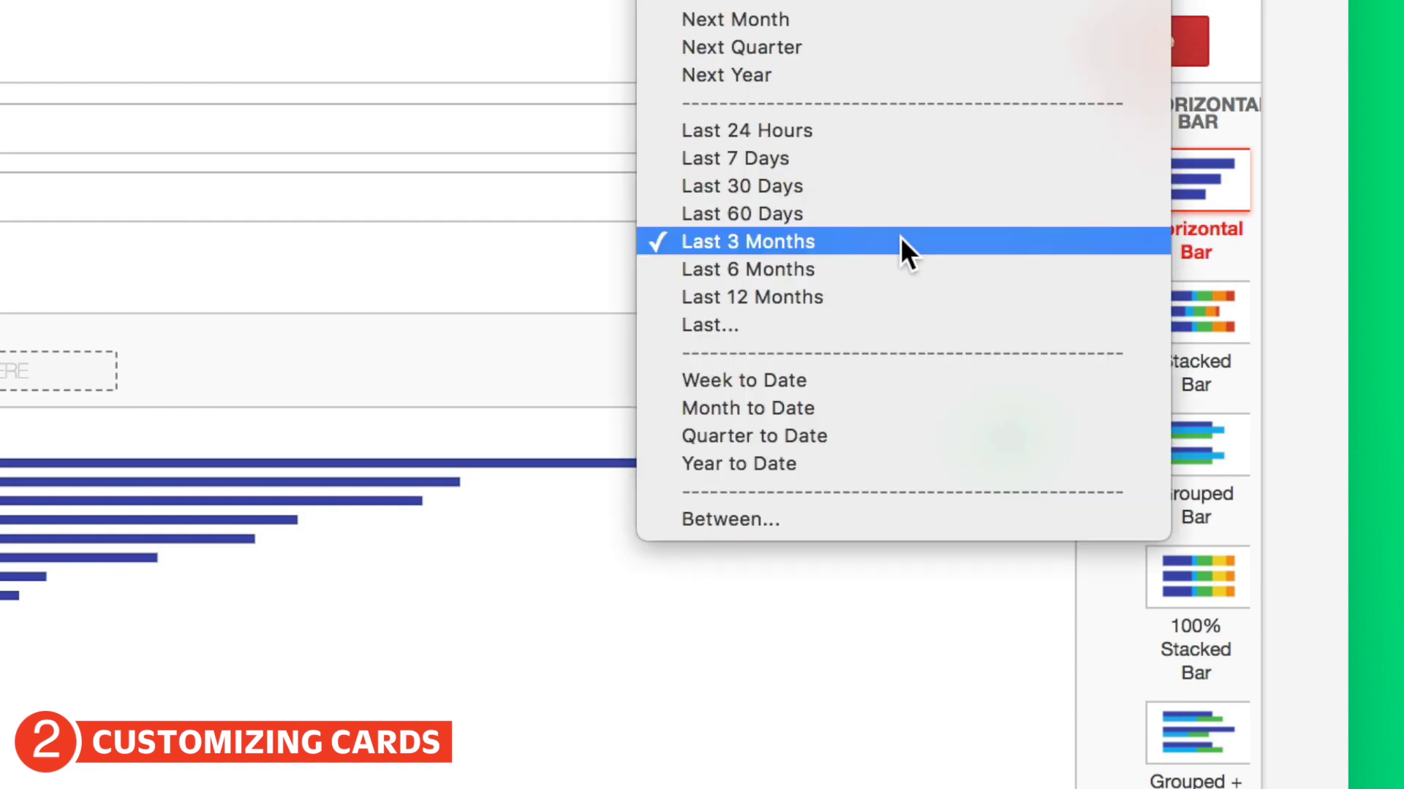
scroll(900, 237, "up", 5)
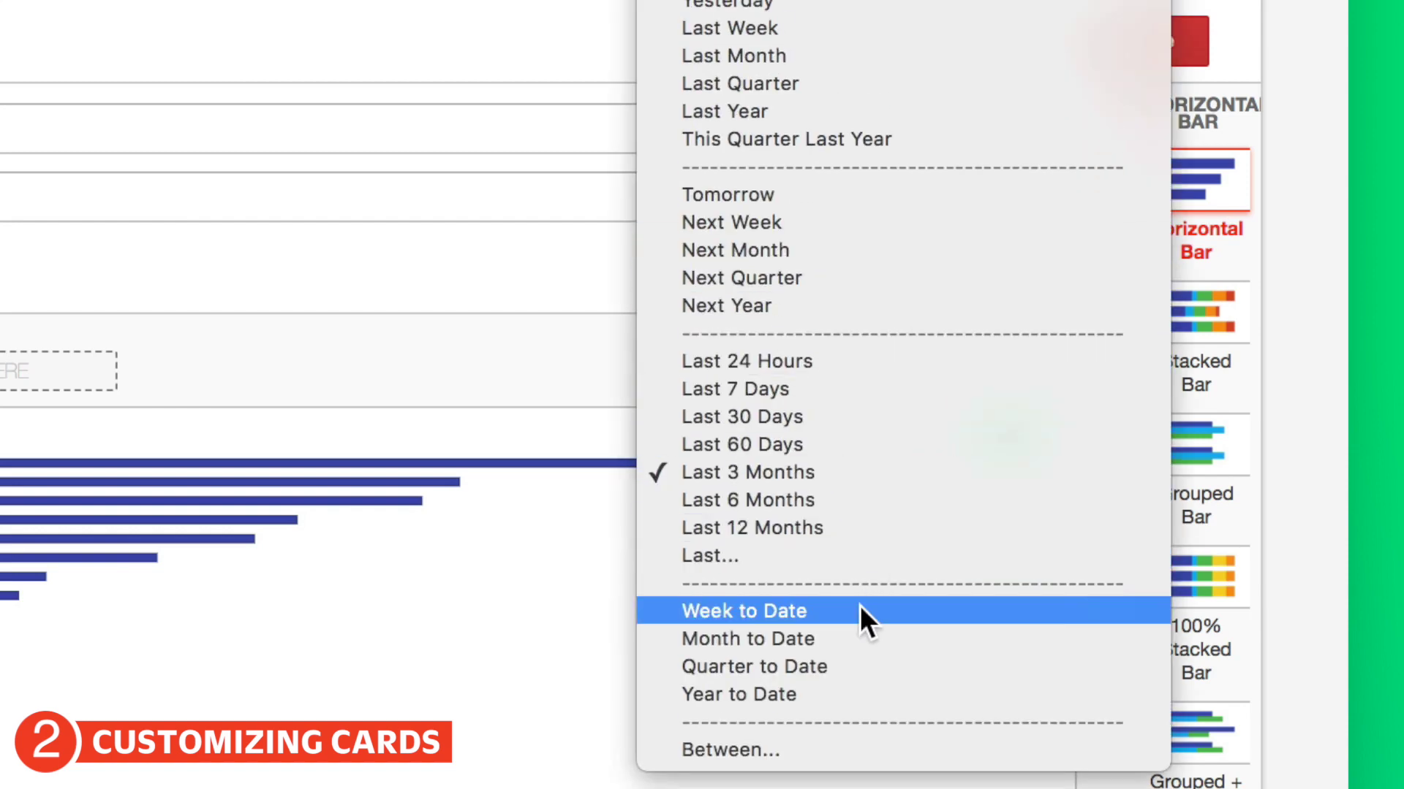
left_click(839, 671)
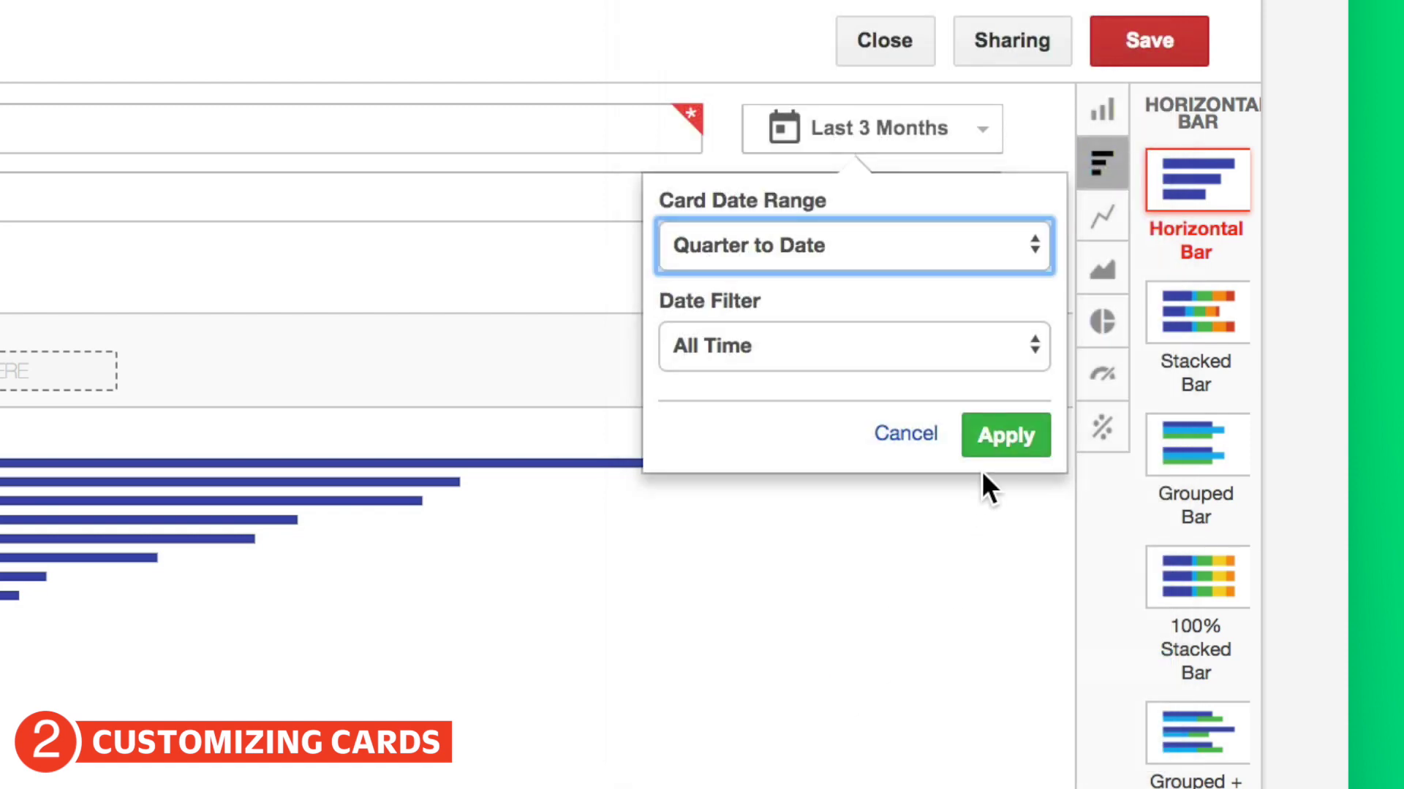
left_click(996, 451)
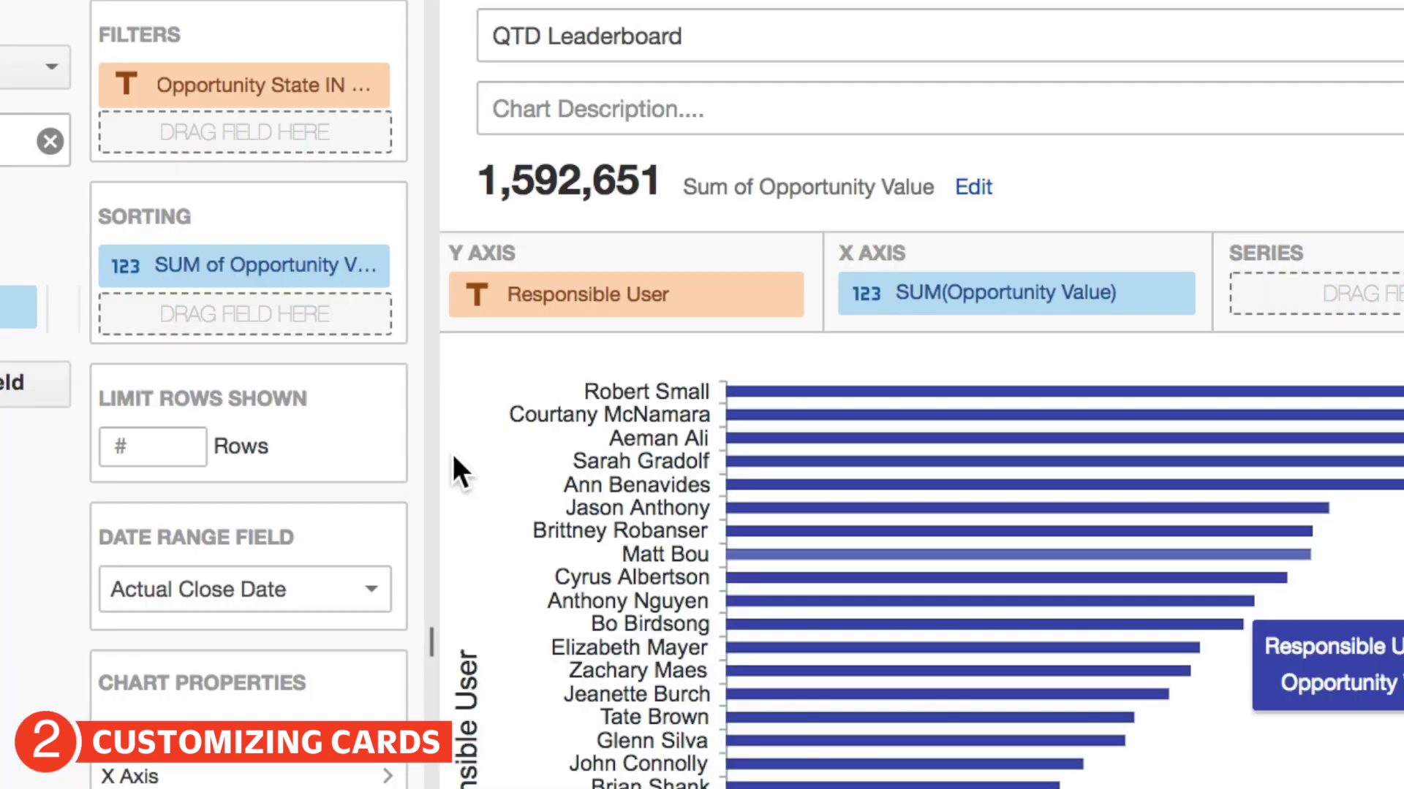
- Limit the chart to 10 rows shown
left_click(302, 310)
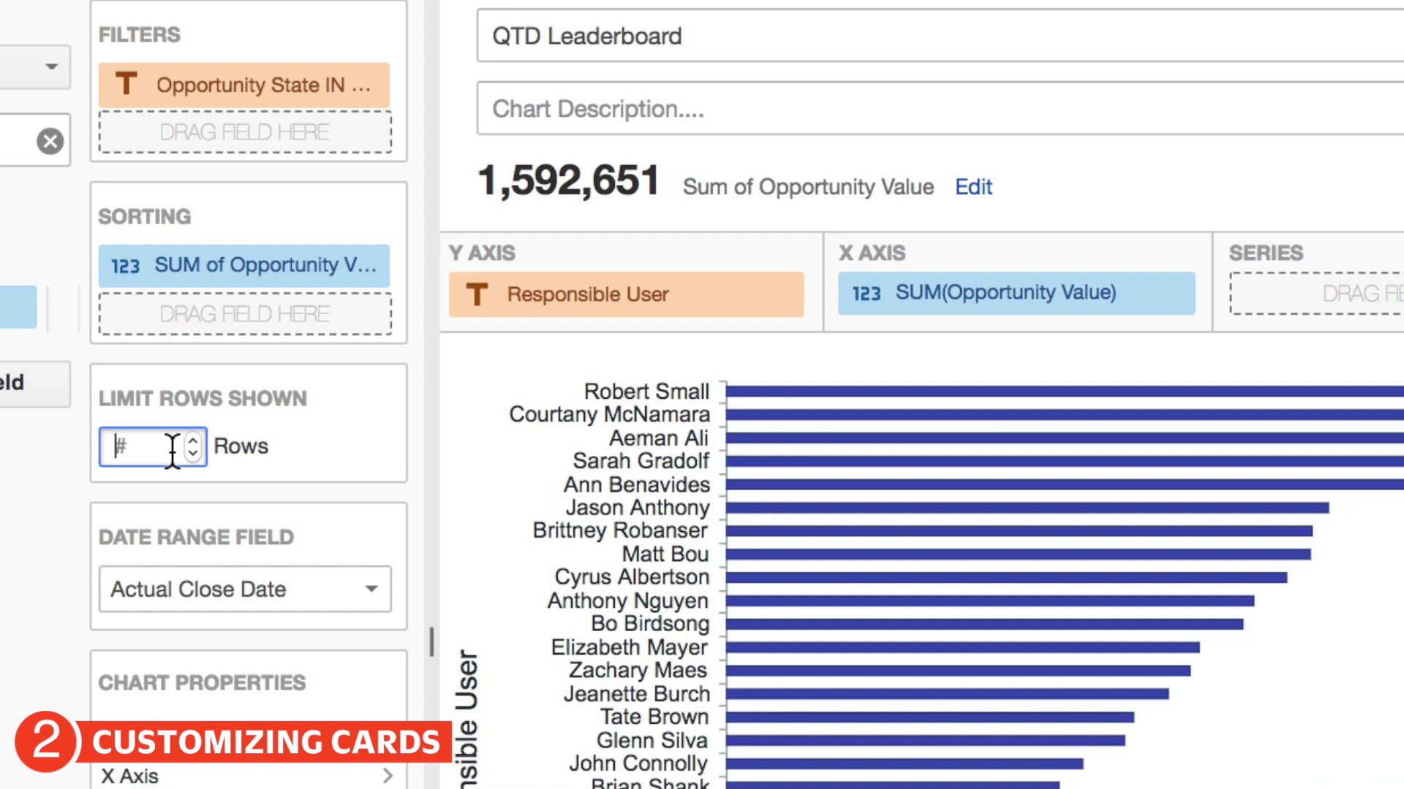
type("10")
key("Tab")
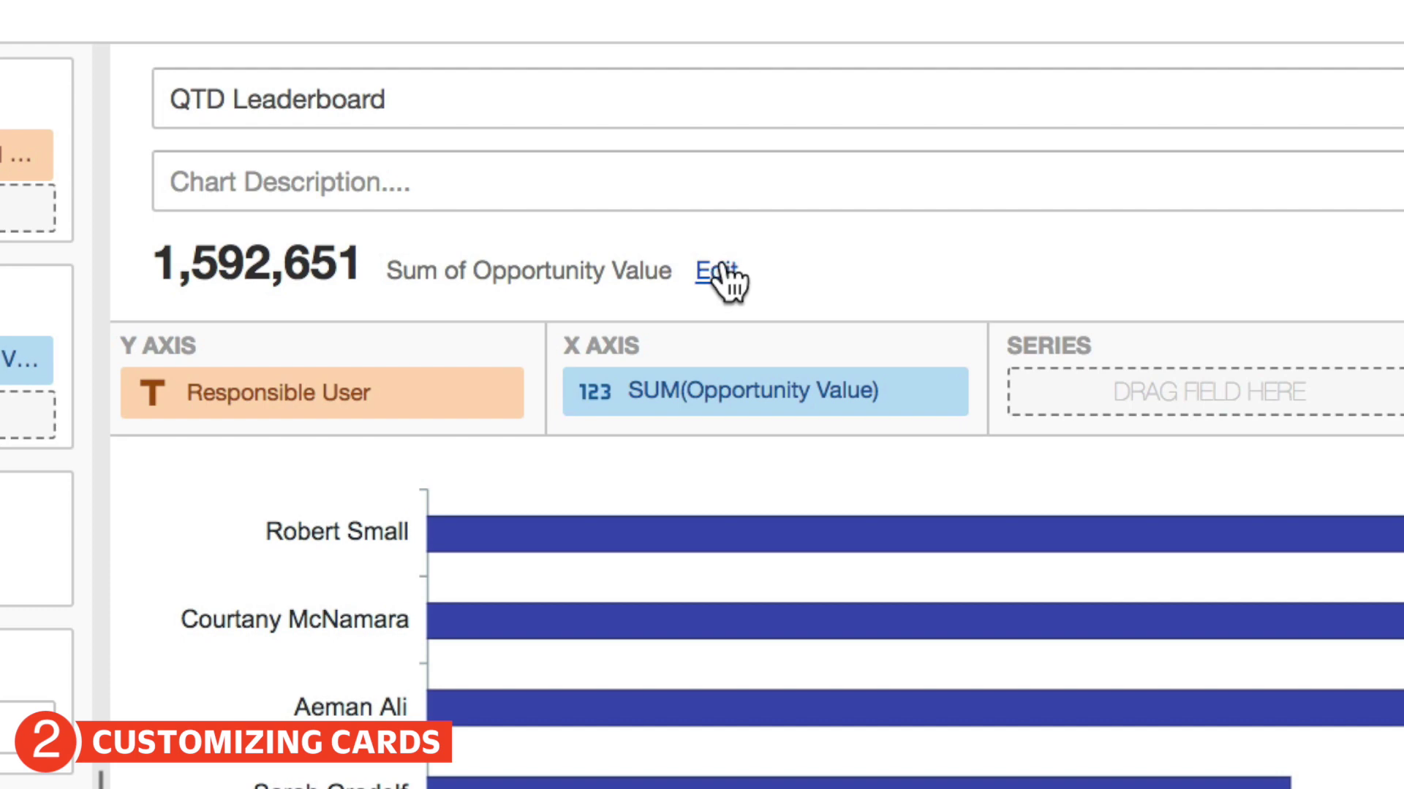
- Set the summary to No Summary Number and save the card to Tutorial Dashboard
left_click(597, 215)
left_click(495, 428)
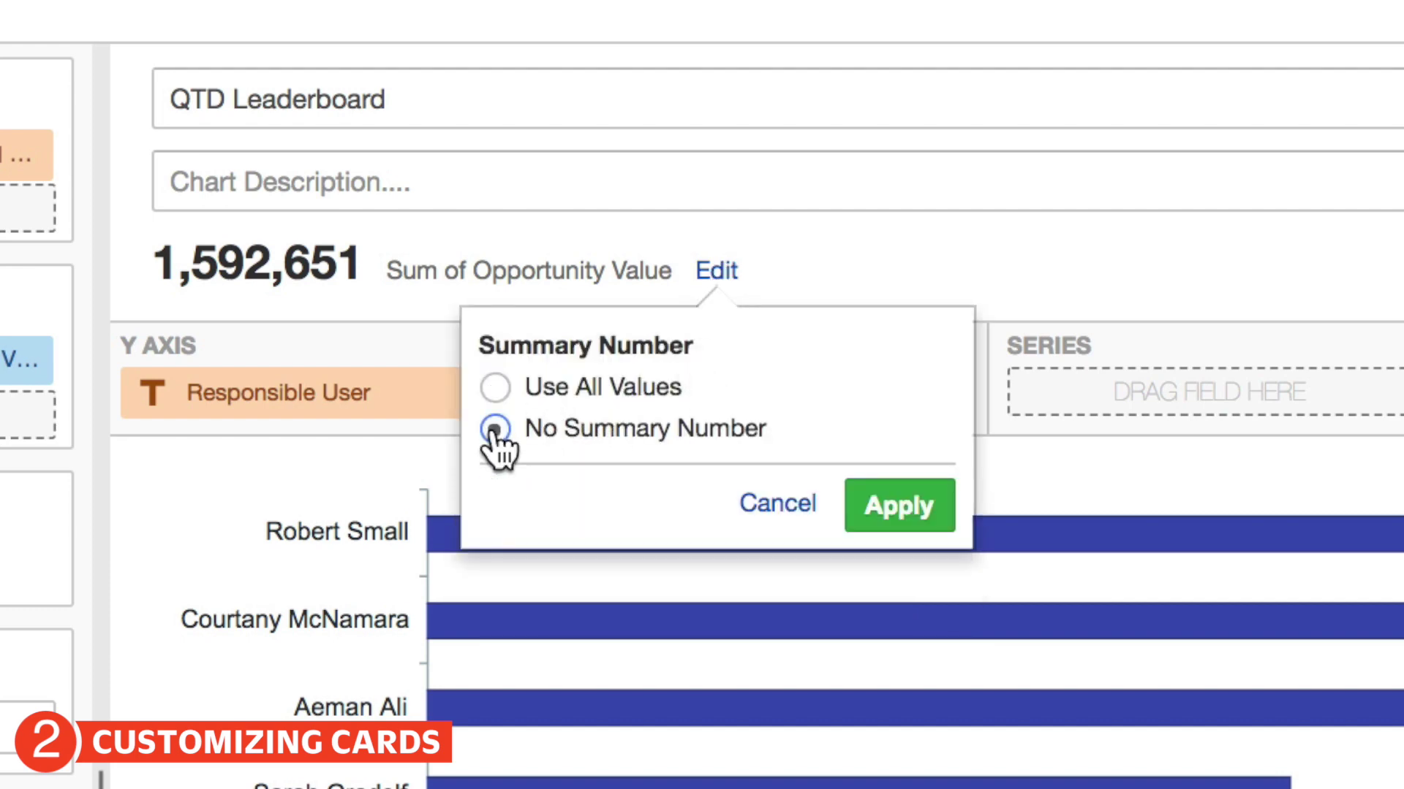
left_click(865, 506)
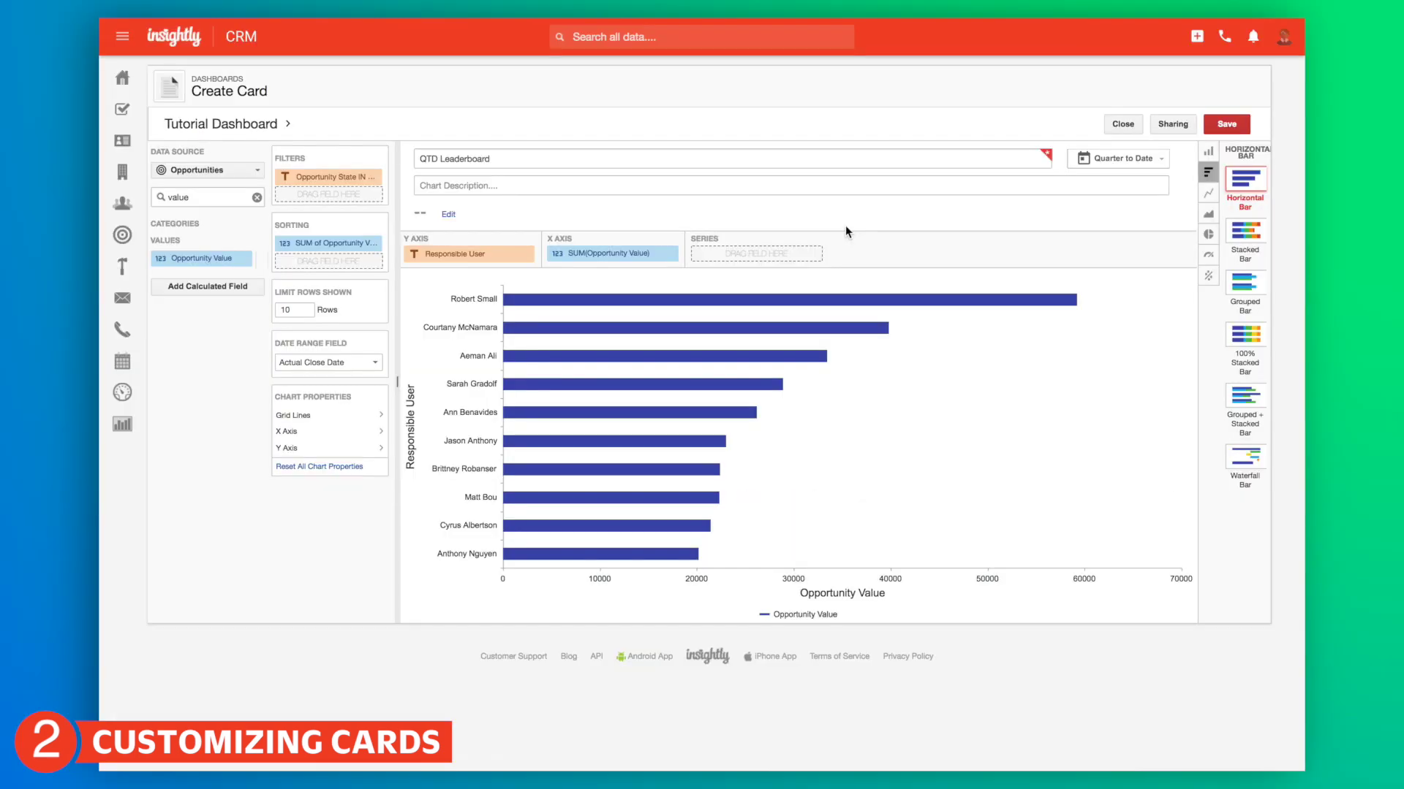
left_click(1226, 124)
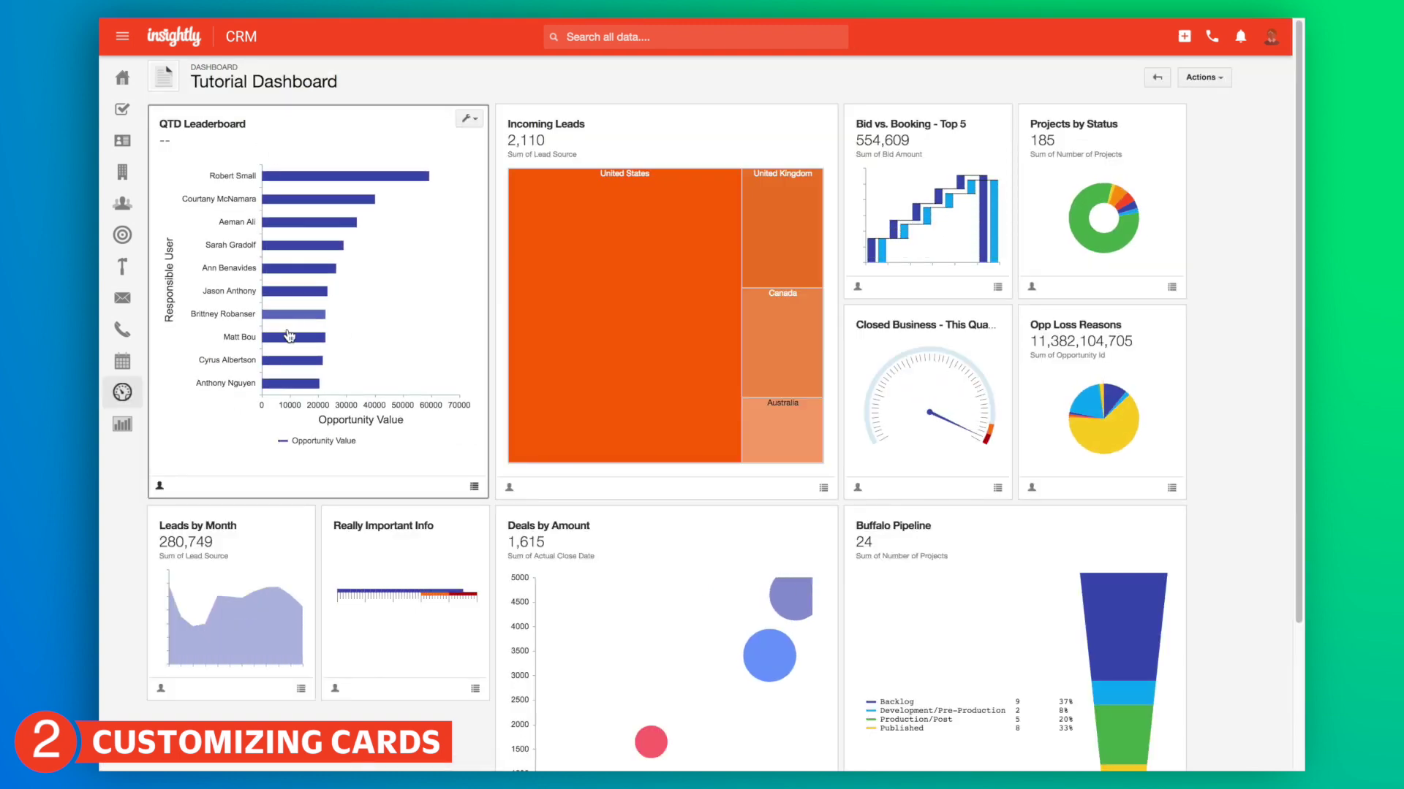
- Move the QTD Leaderboard card to the top centre and Incoming Leads to the left column
mouse_move(285, 349)
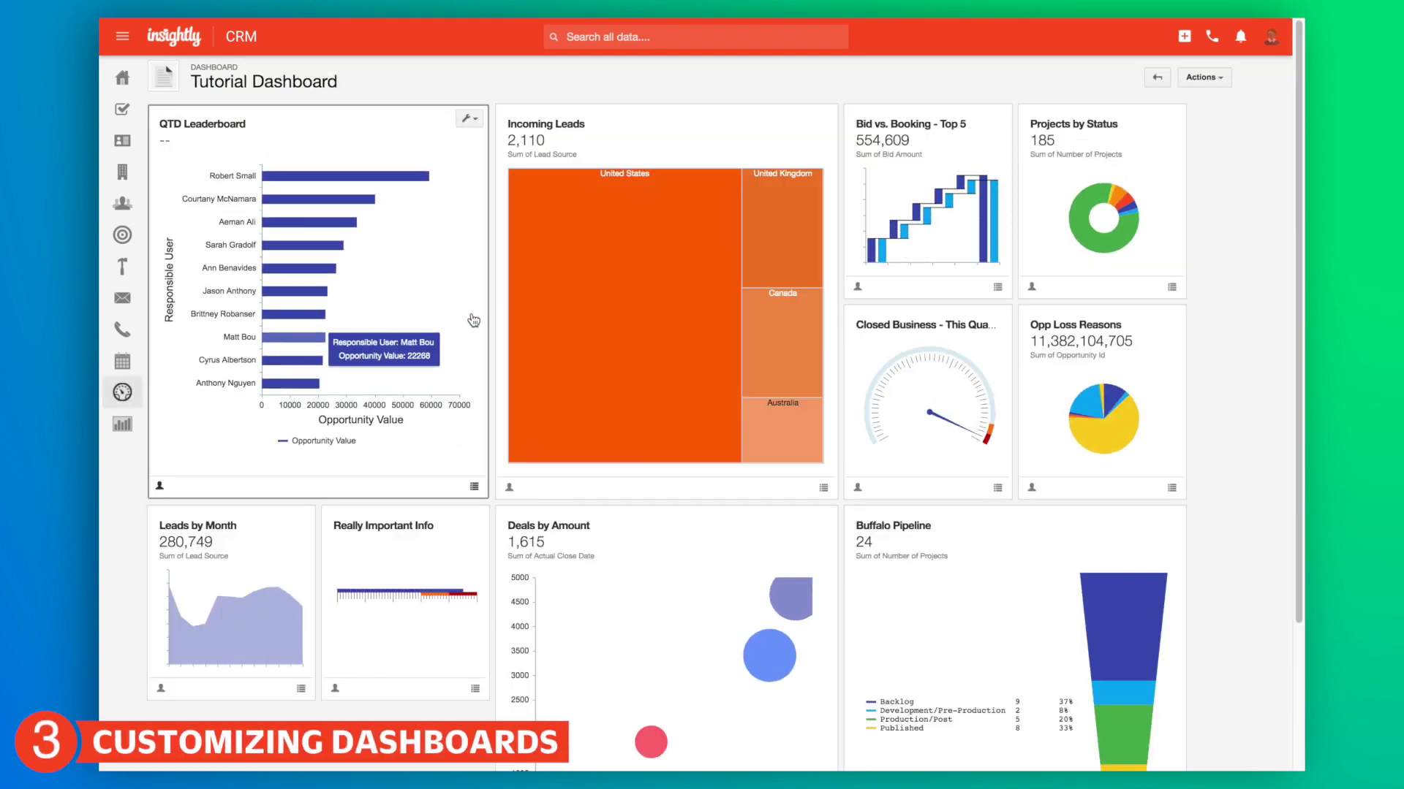
left_click_drag(402, 167, 727, 179)
left_click_drag(612, 555, 289, 415)
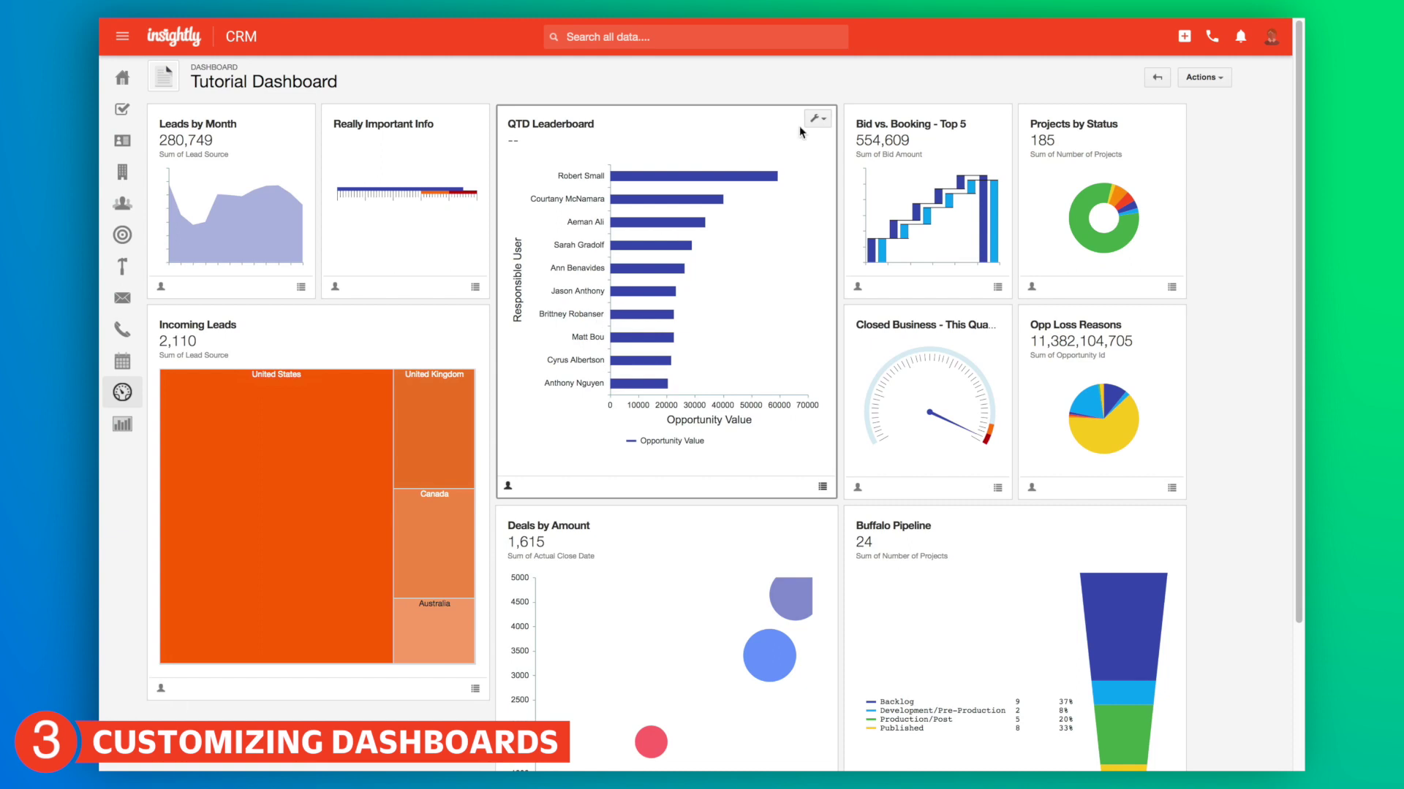
- Resize the QTD Leaderboard card to large via its wrench menu
left_click(816, 121)
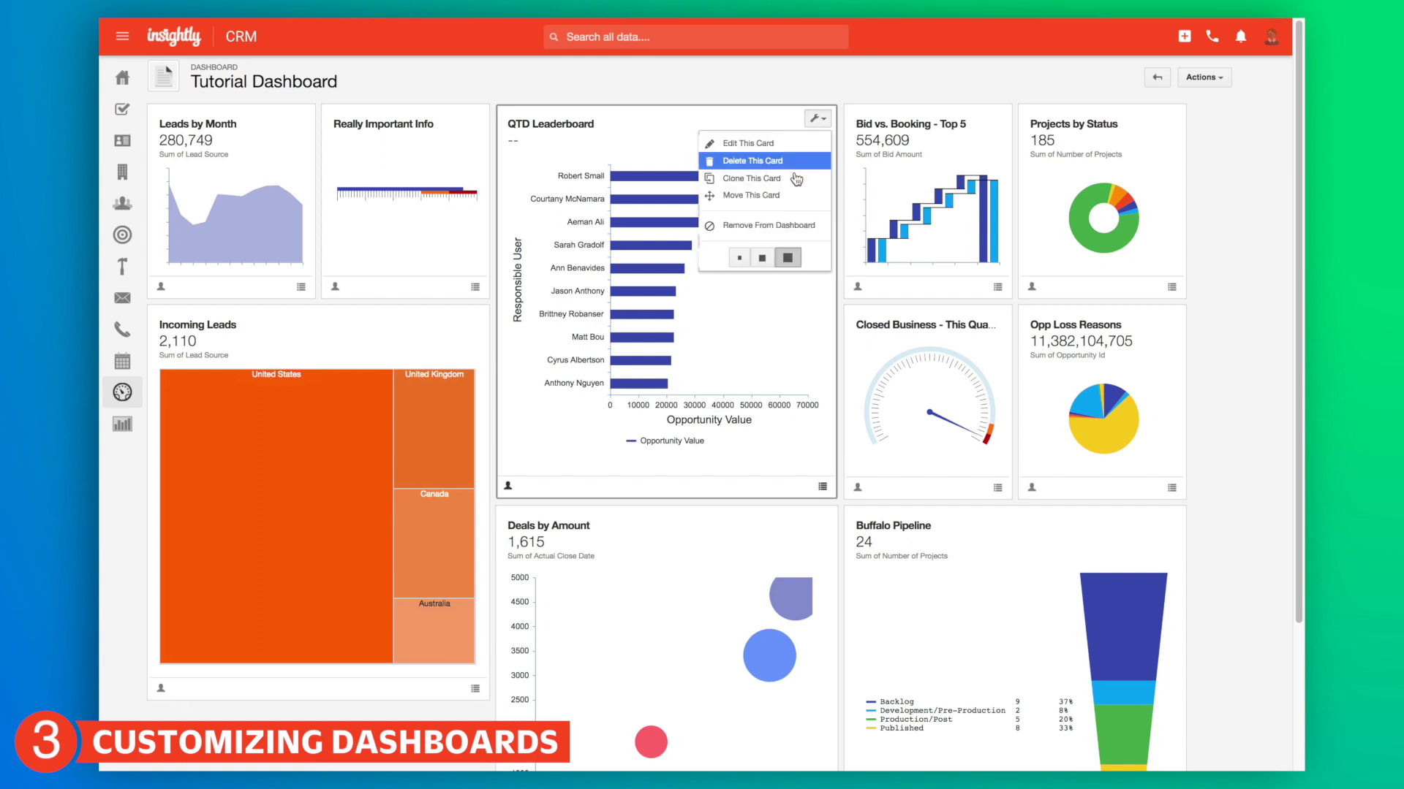
left_click(757, 260)
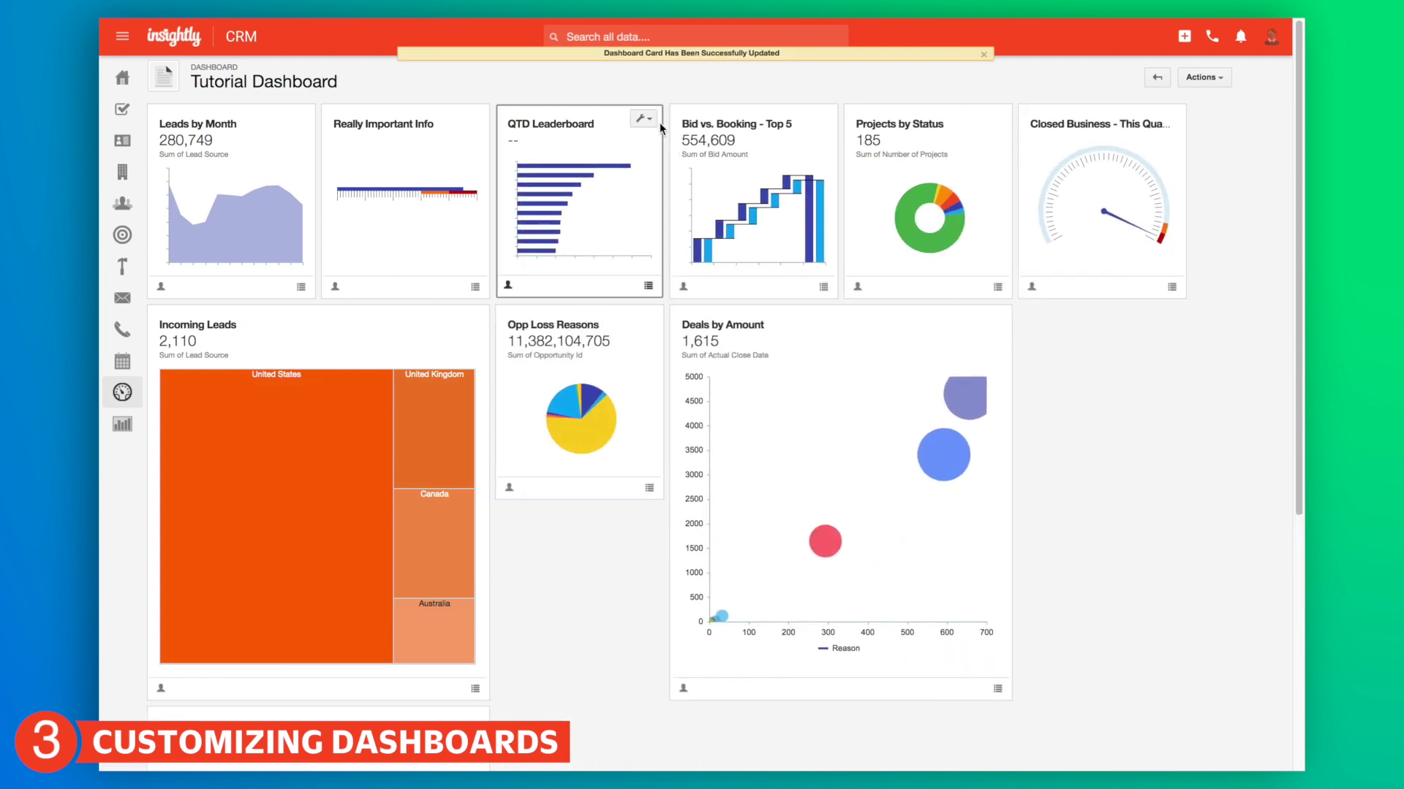
left_click(643, 120)
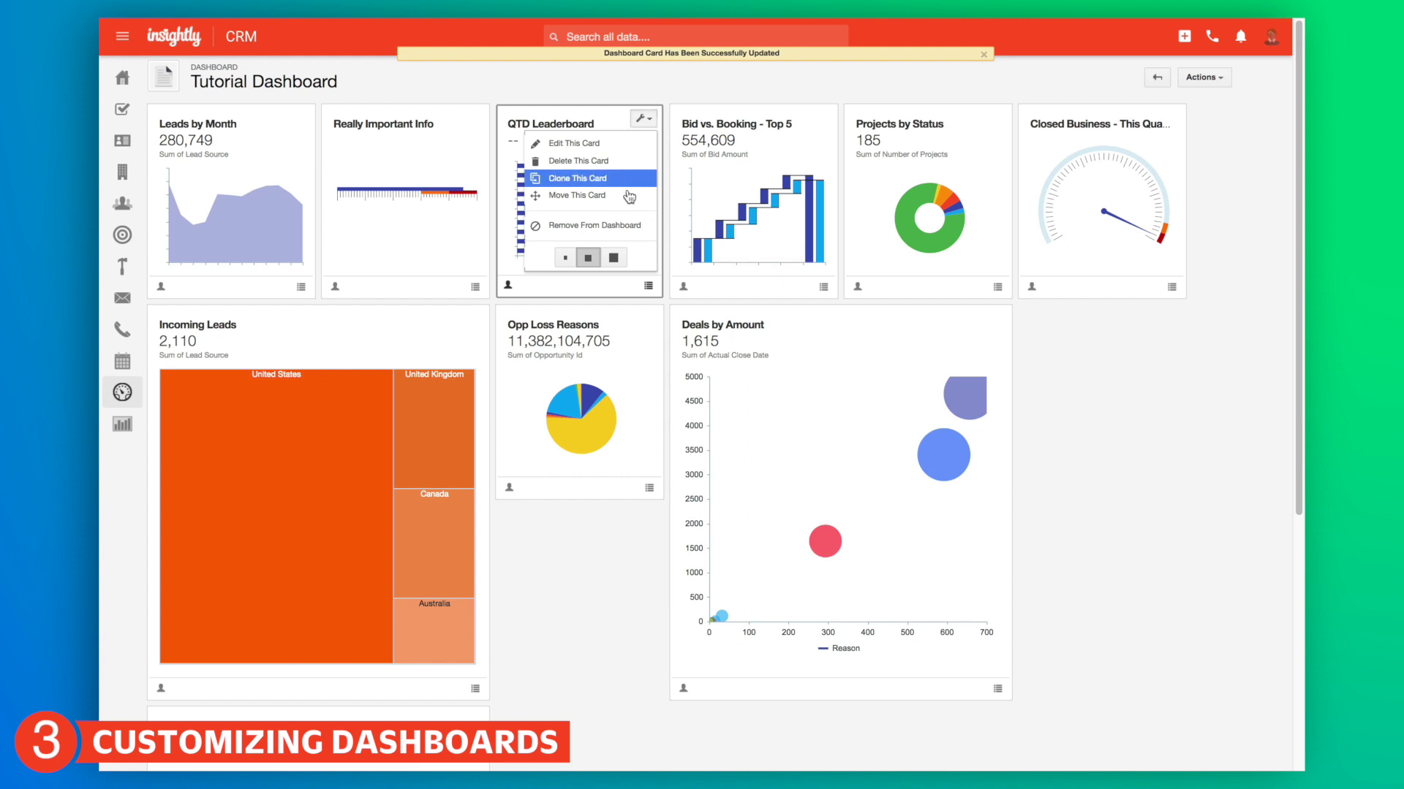
left_click(612, 256)
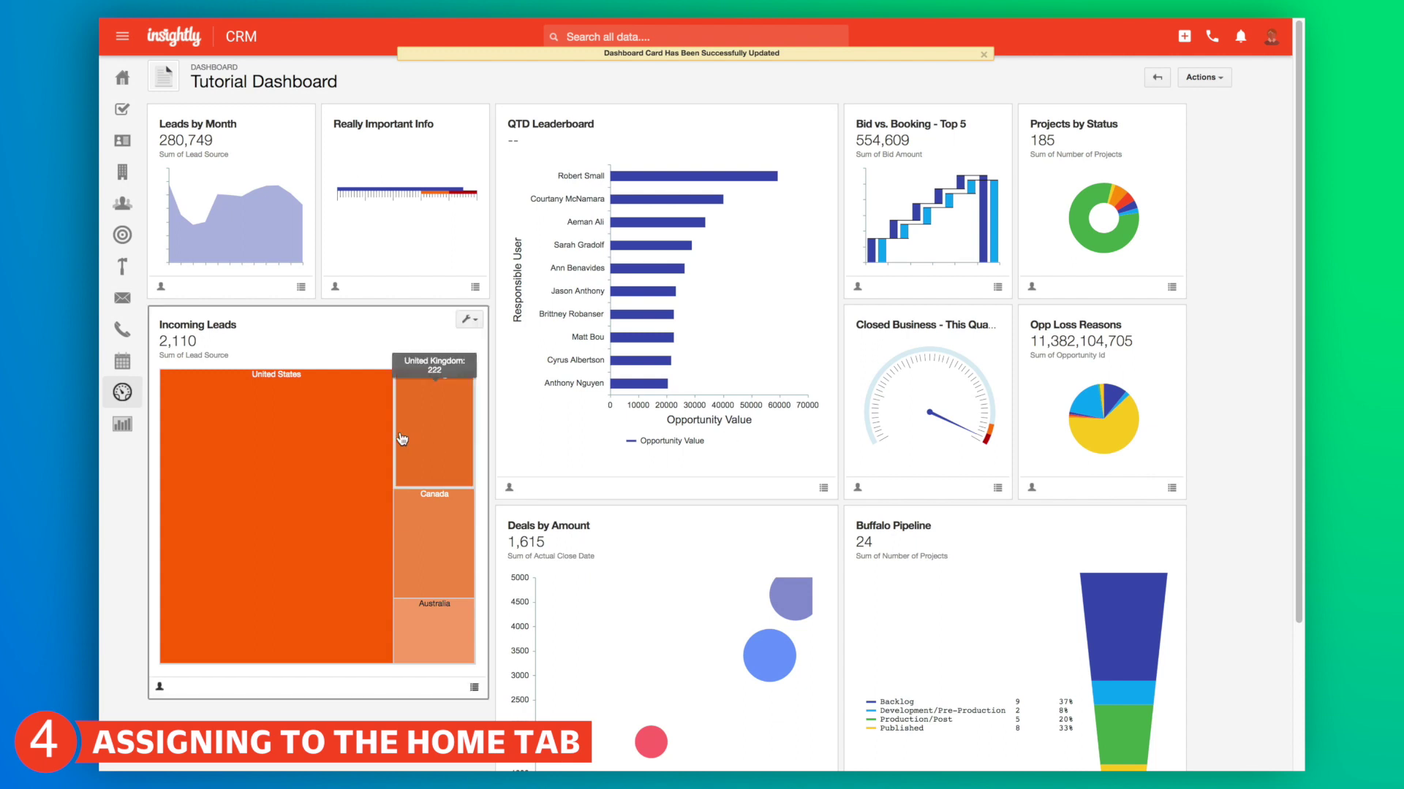
- Choose Tutorial Dashboard instead of Recent Activity as the Home page view
left_click(122, 78)
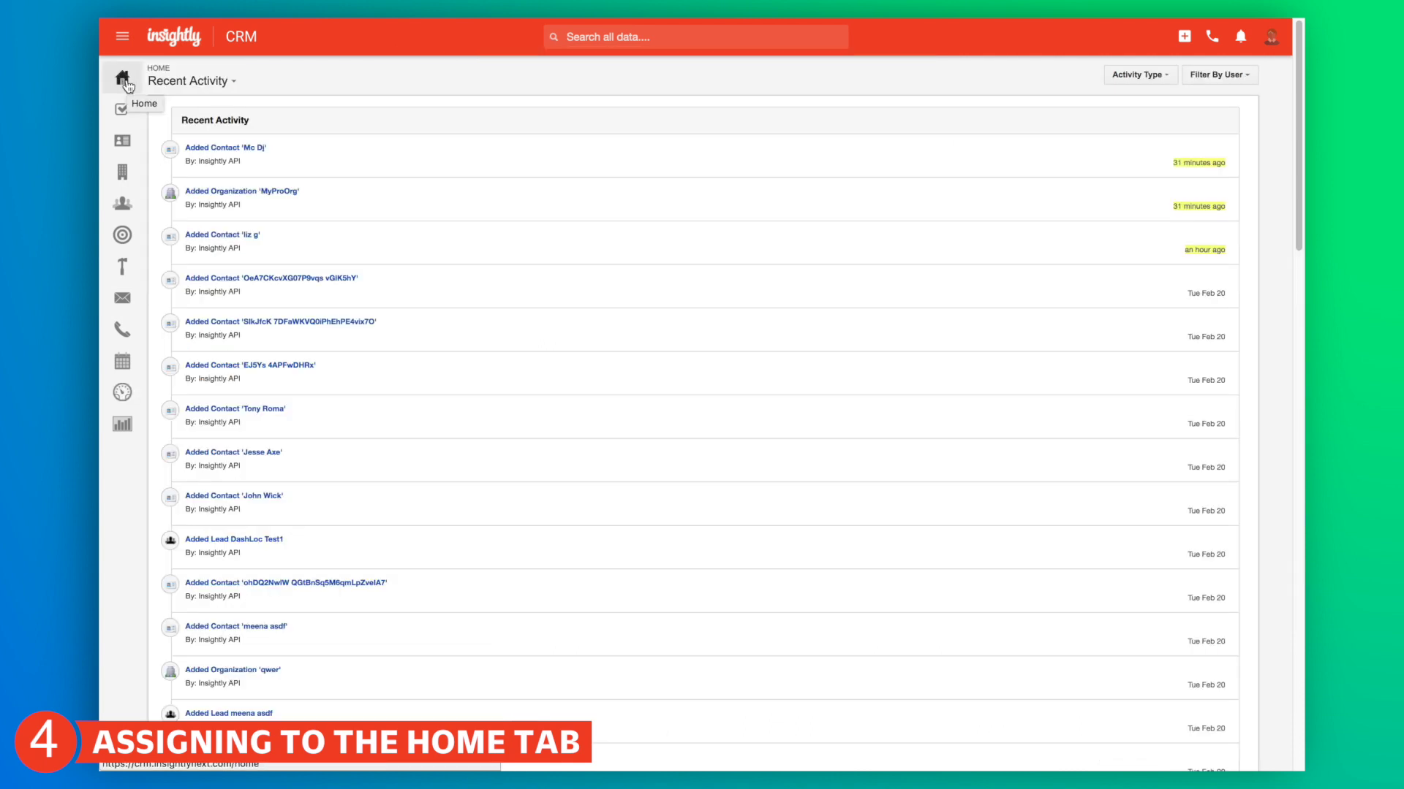
left_click(202, 87)
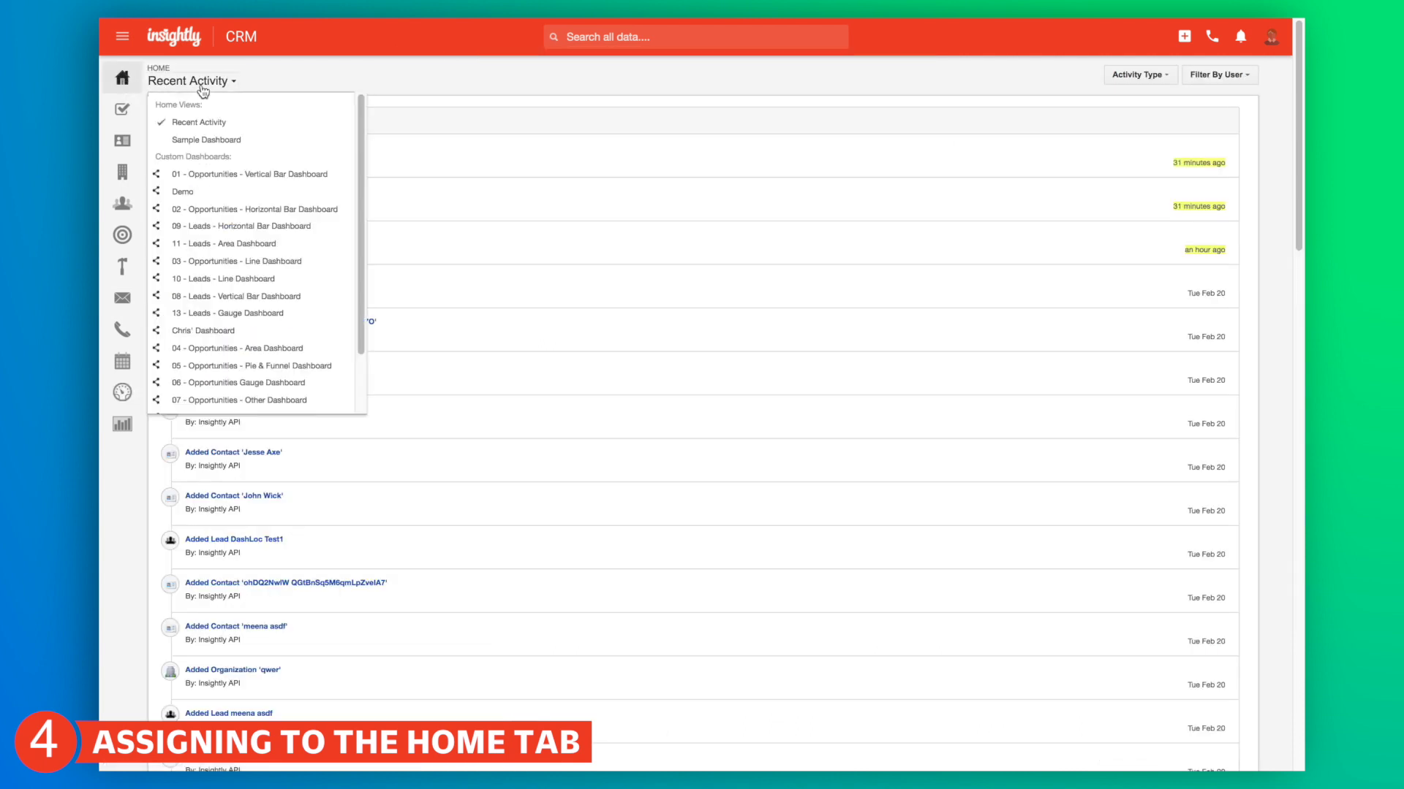
scroll(212, 262, "down", 2)
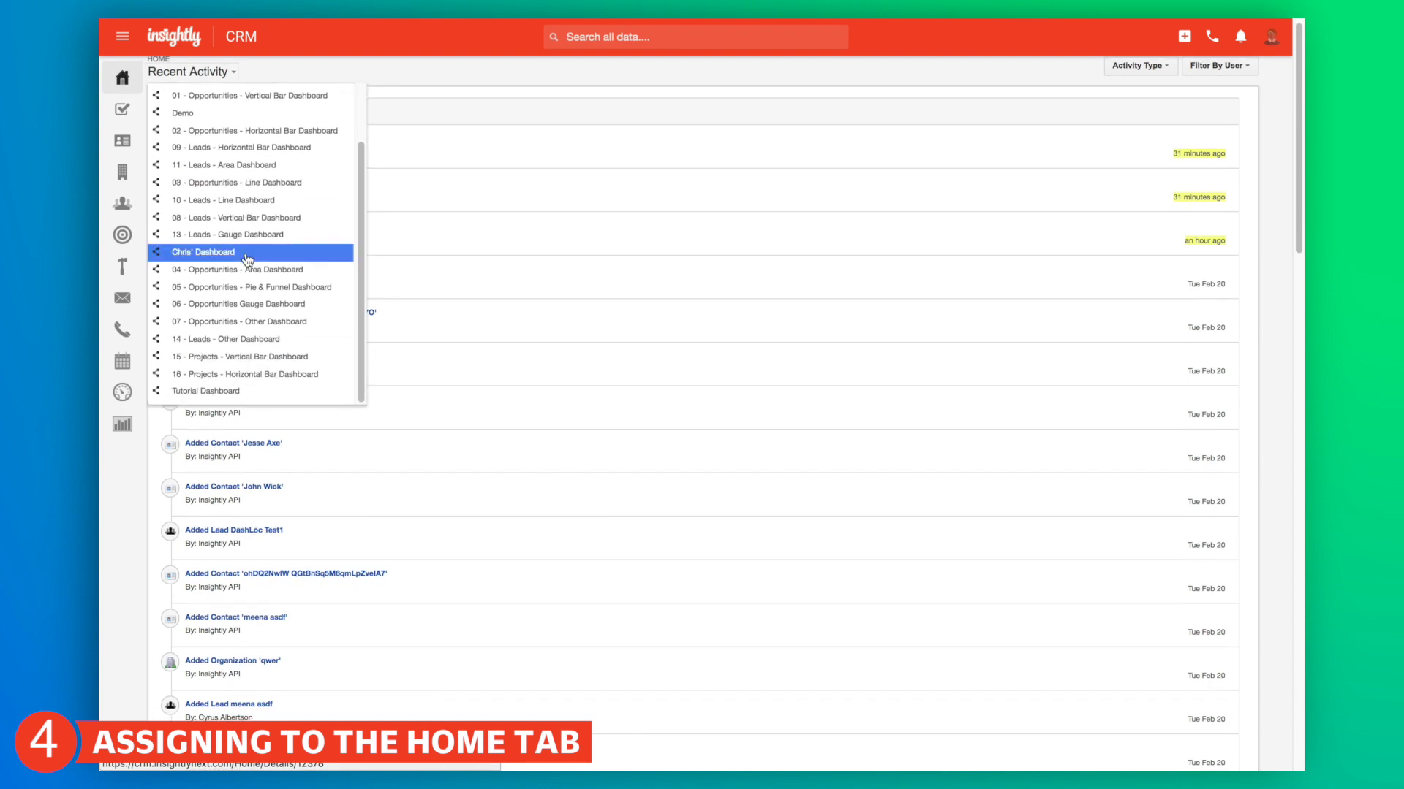
left_click(218, 387)
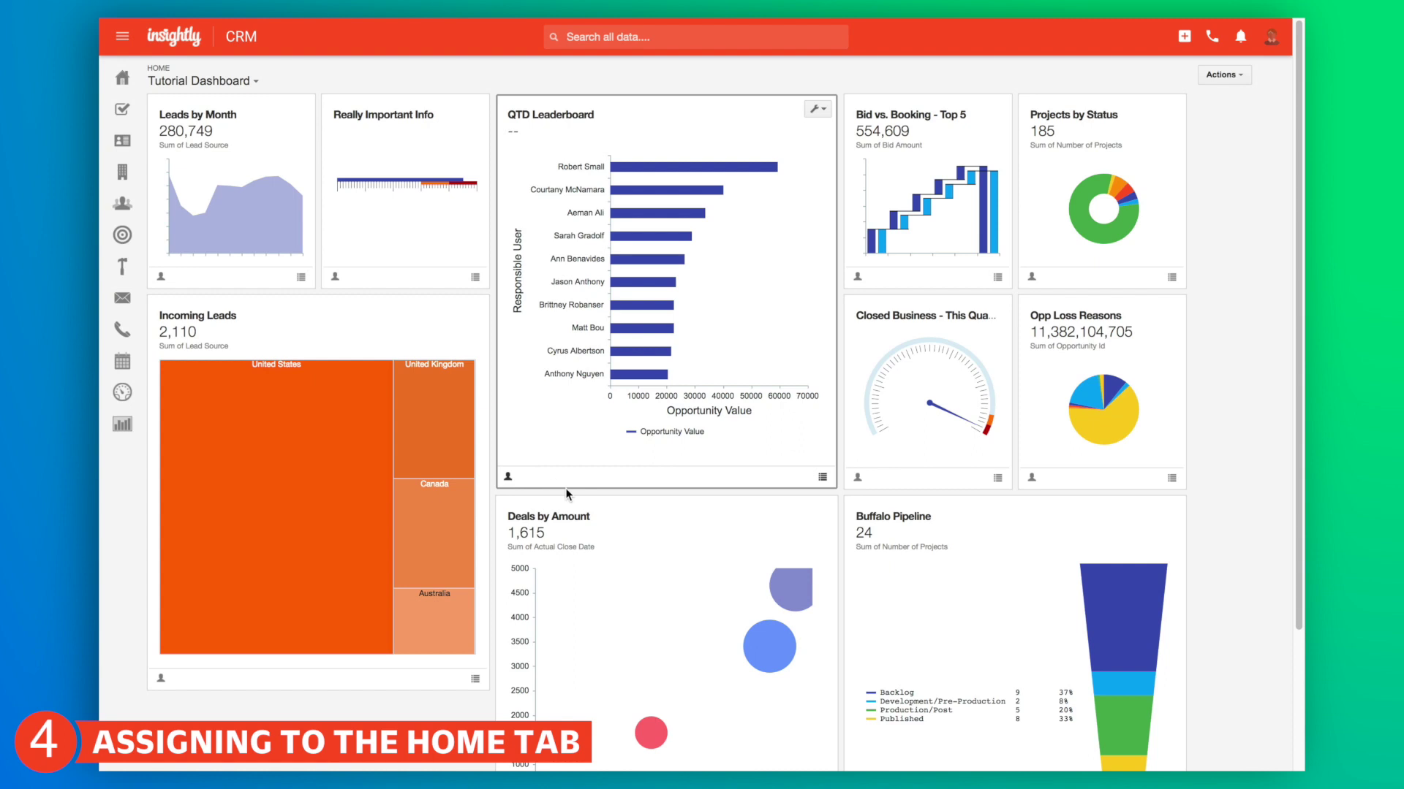
mouse_move(650, 241)
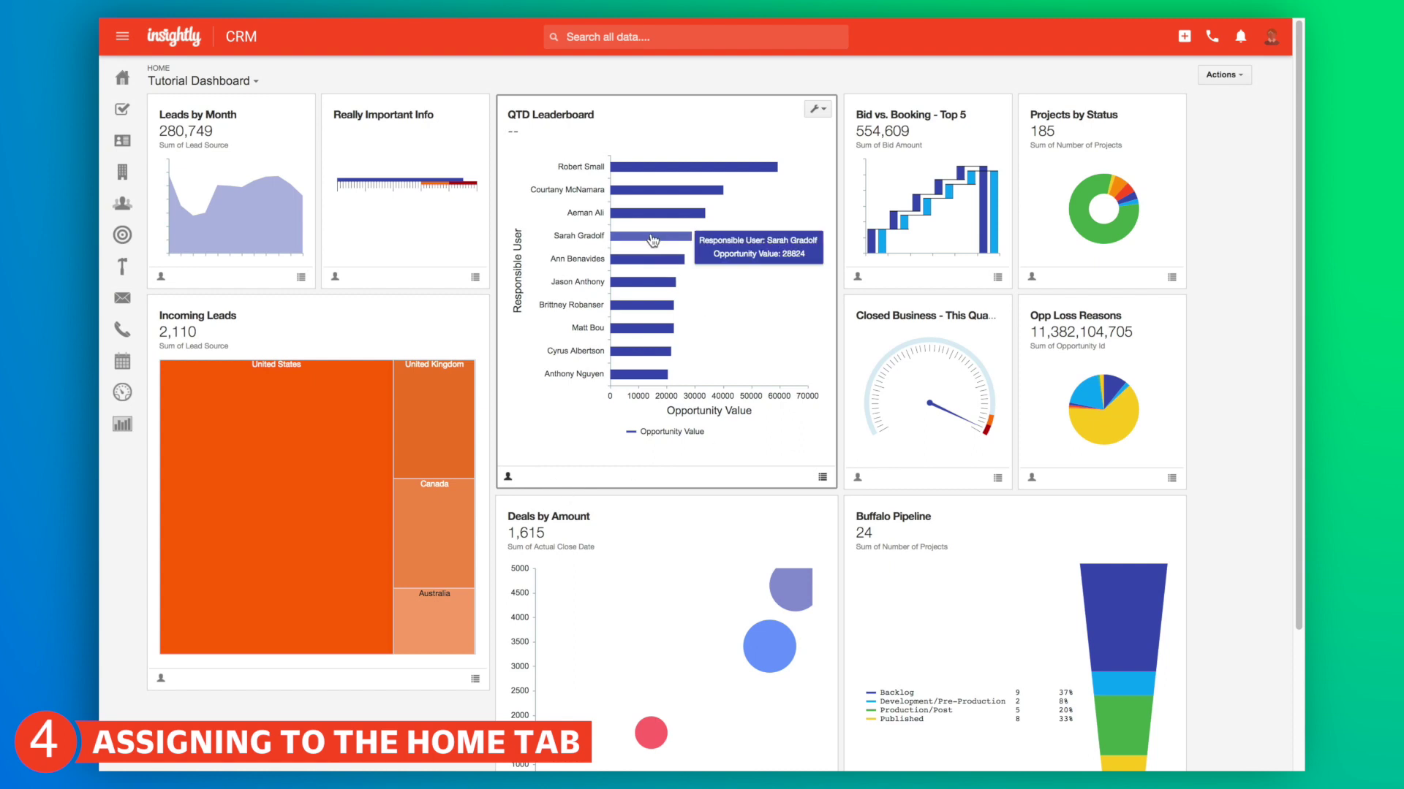